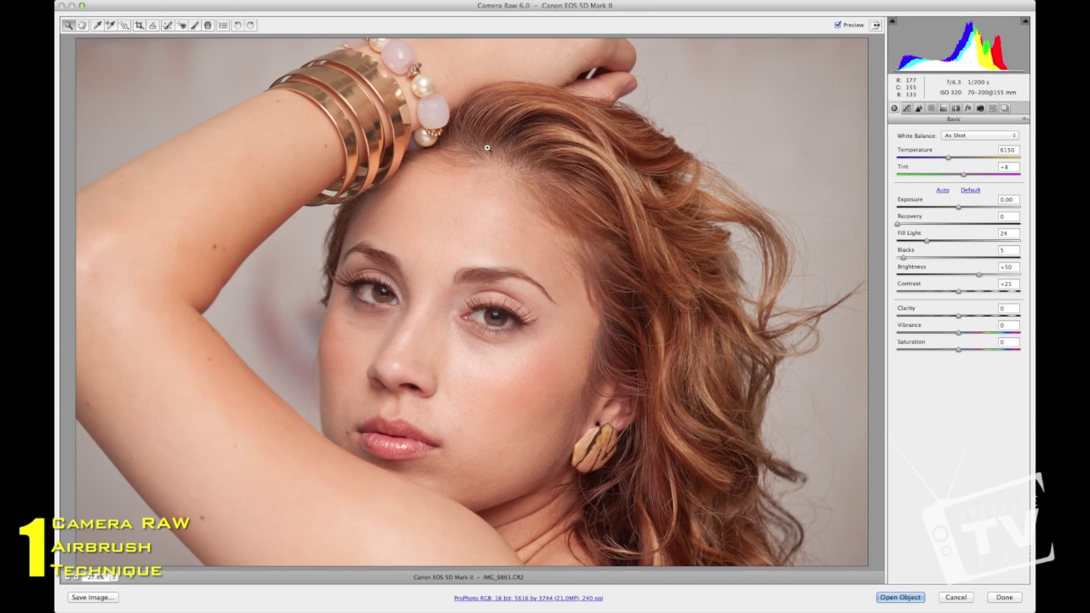
# Smooth the facial skin by painting over the face and forehead with the Adjustment Brush at Clarity -100
pyautogui.click(195, 25)
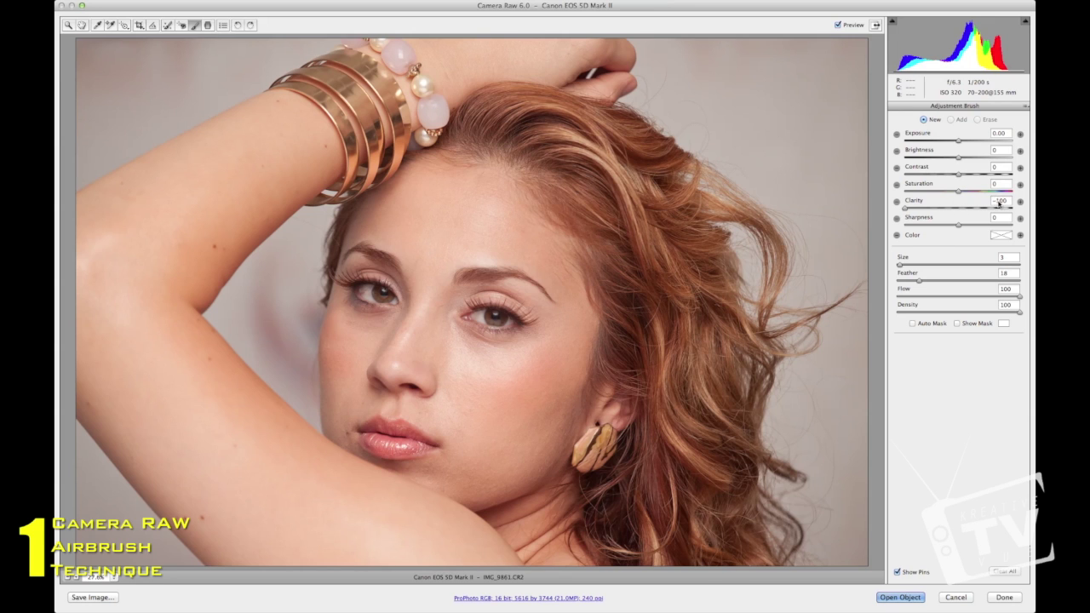
pyautogui.click(446, 227)
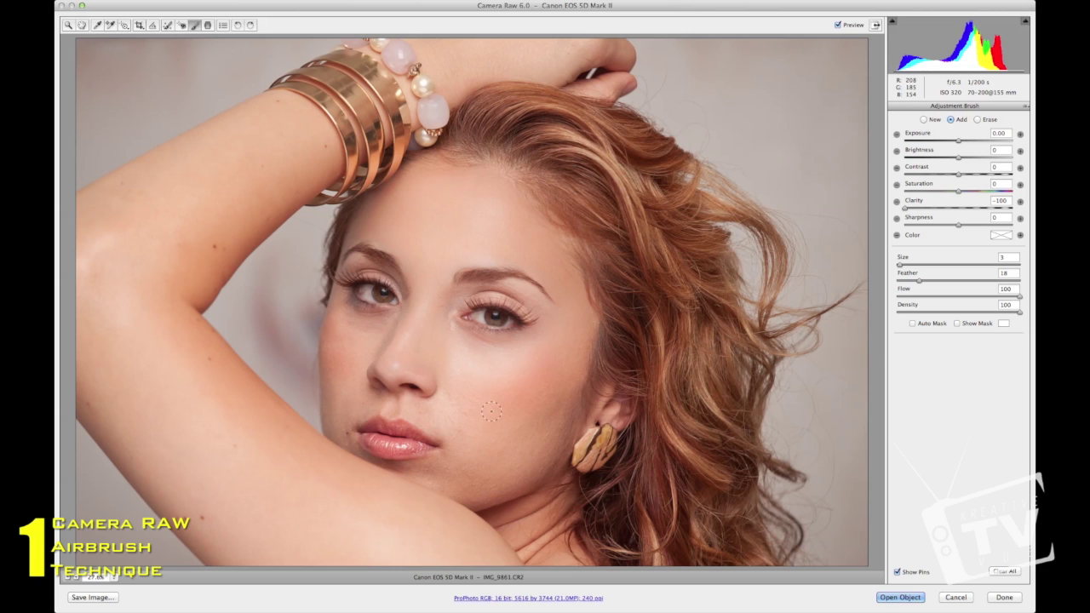
pyautogui.click(458, 204)
pyautogui.moveTo(950, 213); pyautogui.dragTo(958, 208)
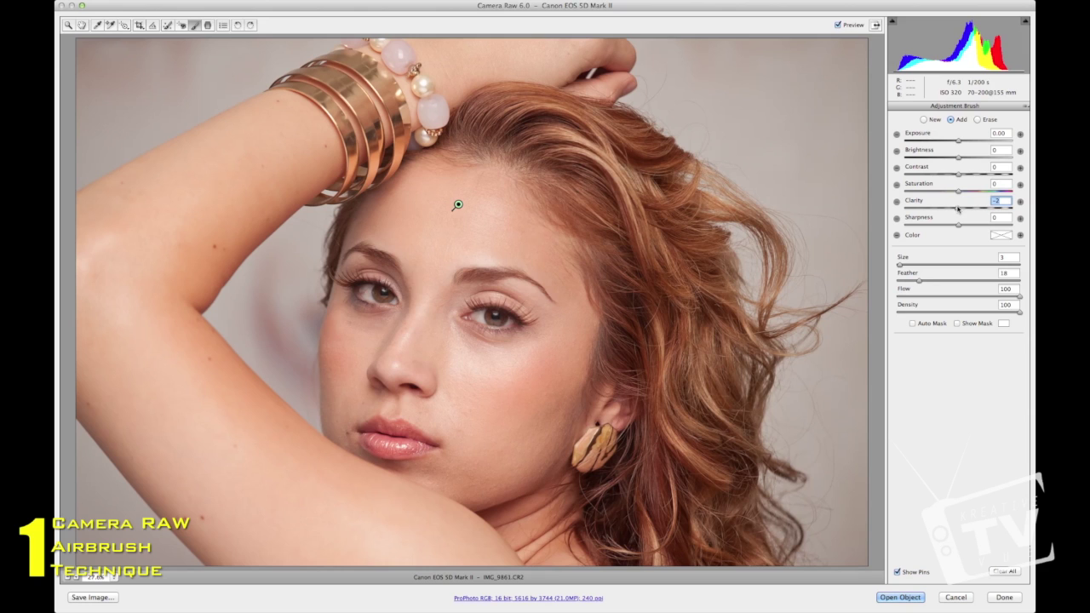
pyautogui.moveTo(914, 210); pyautogui.dragTo(905, 209)
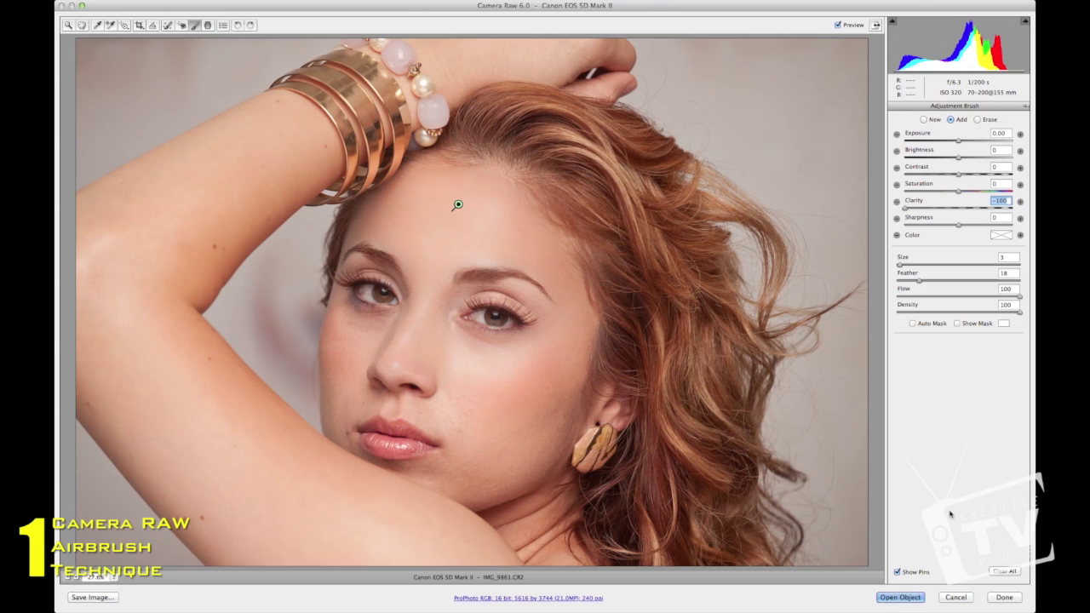
# Open the photo in Photoshop as a smart object and duplicate the IMG_9861 layer
pyautogui.click(892, 598)
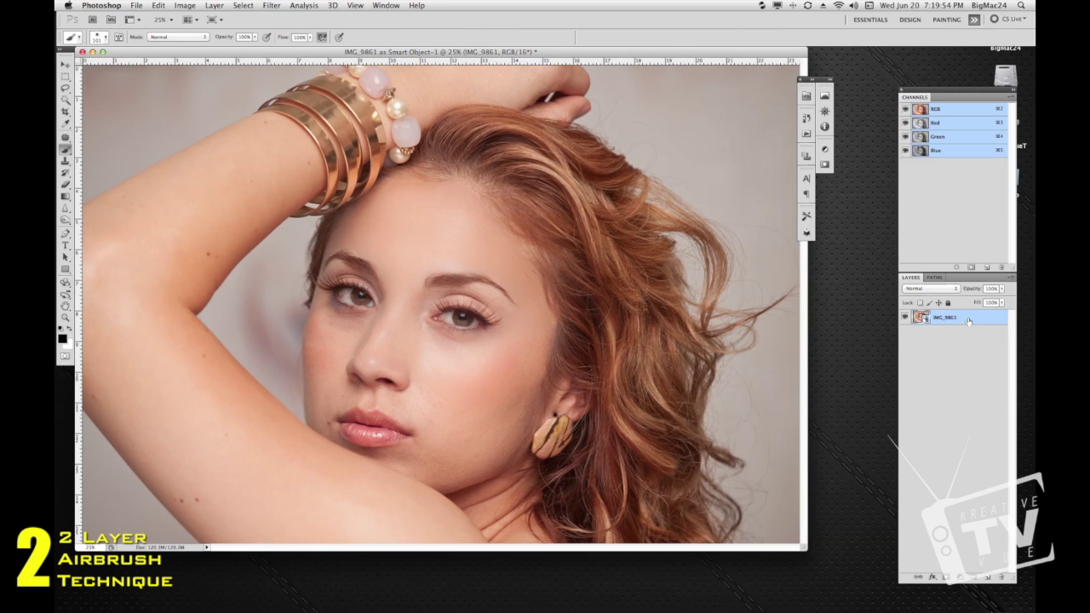
pyautogui.moveTo(968, 321); pyautogui.dragTo(988, 581)
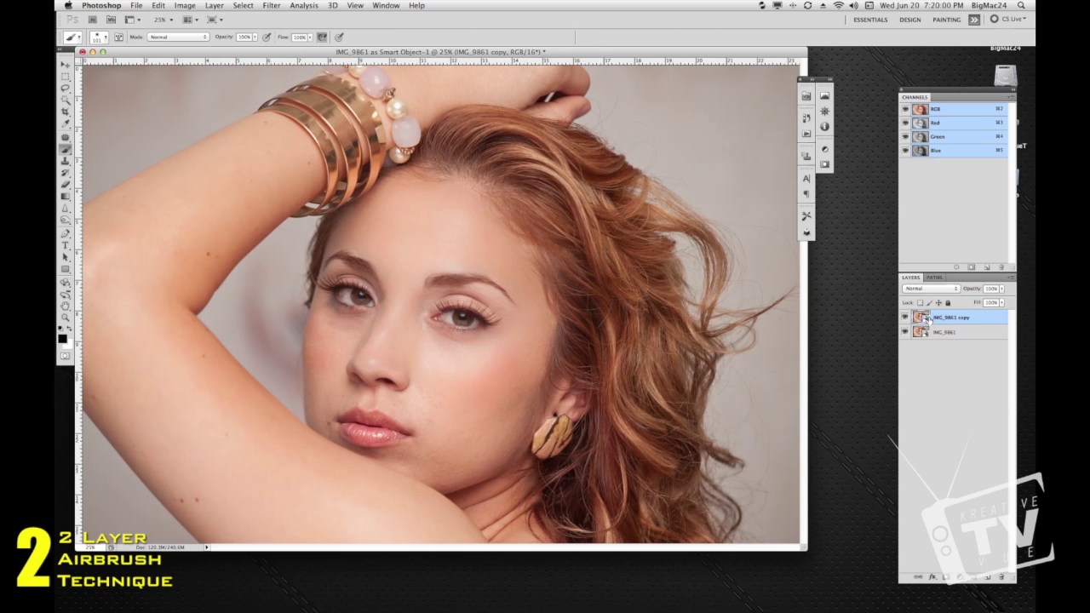
# Apply a Surface Blur filter to the IMG_9861 copy layer
pyautogui.click(271, 5)
pyautogui.moveTo(311, 114)
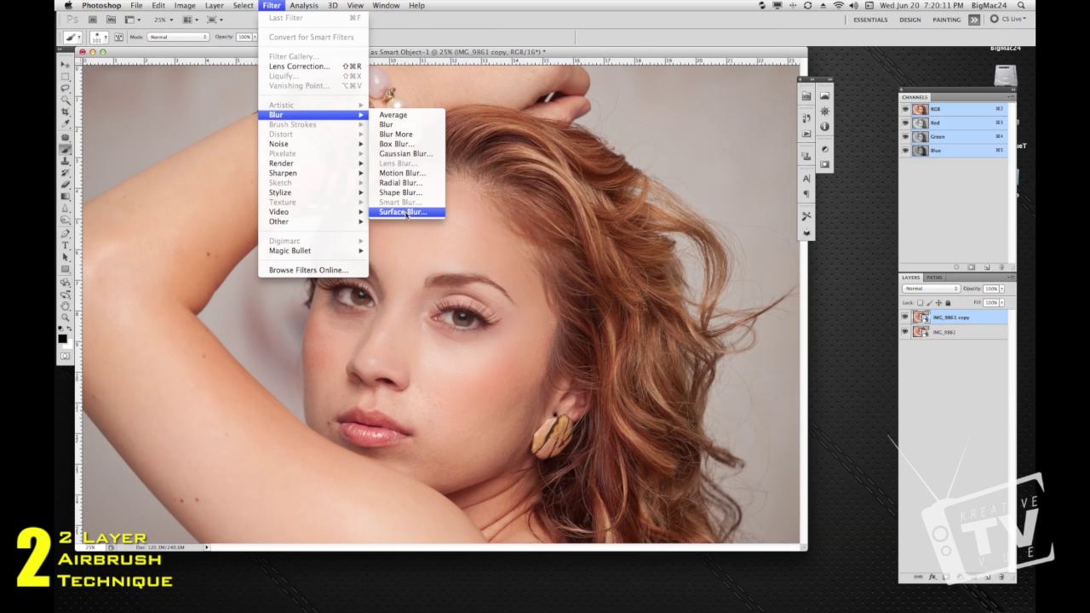
pyautogui.click(406, 212)
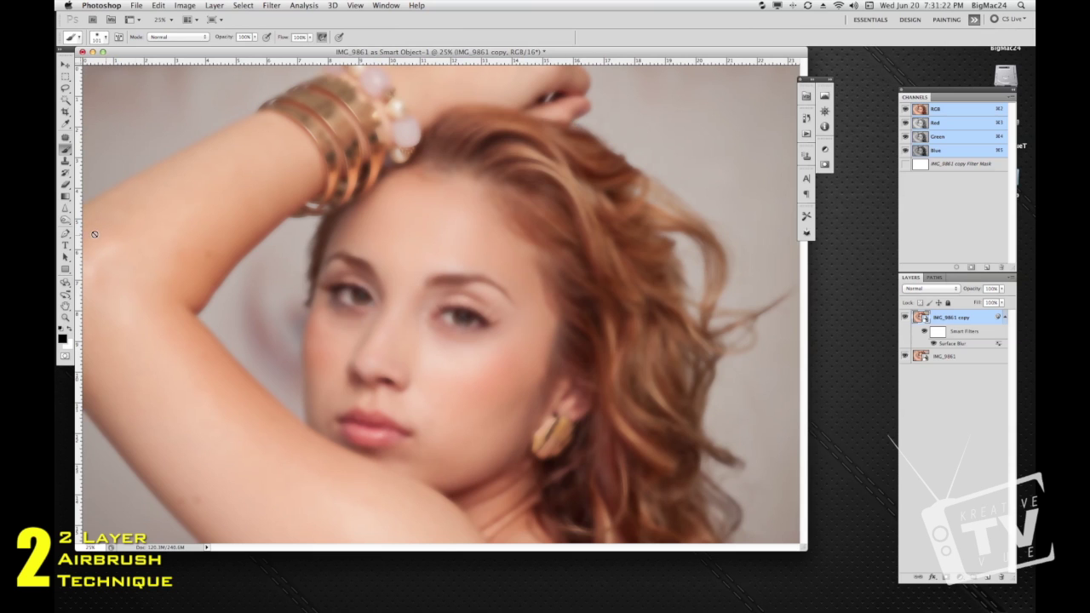
# Activate the Eraser tool and rasterize the blurred IMG_9861 copy layer
pyautogui.click(65, 184)
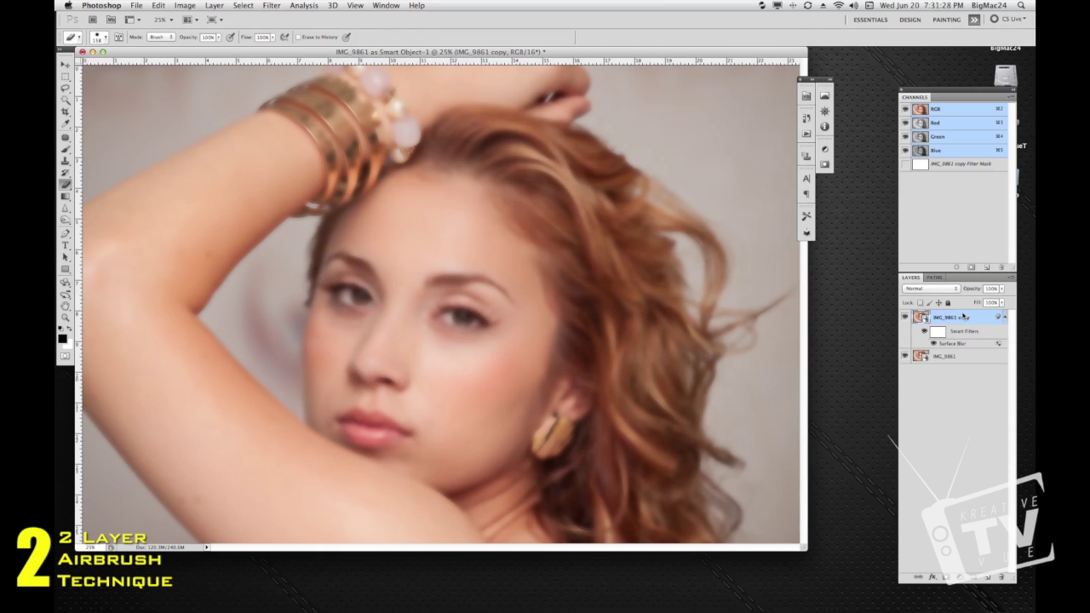
pyautogui.rightClick(963, 316)
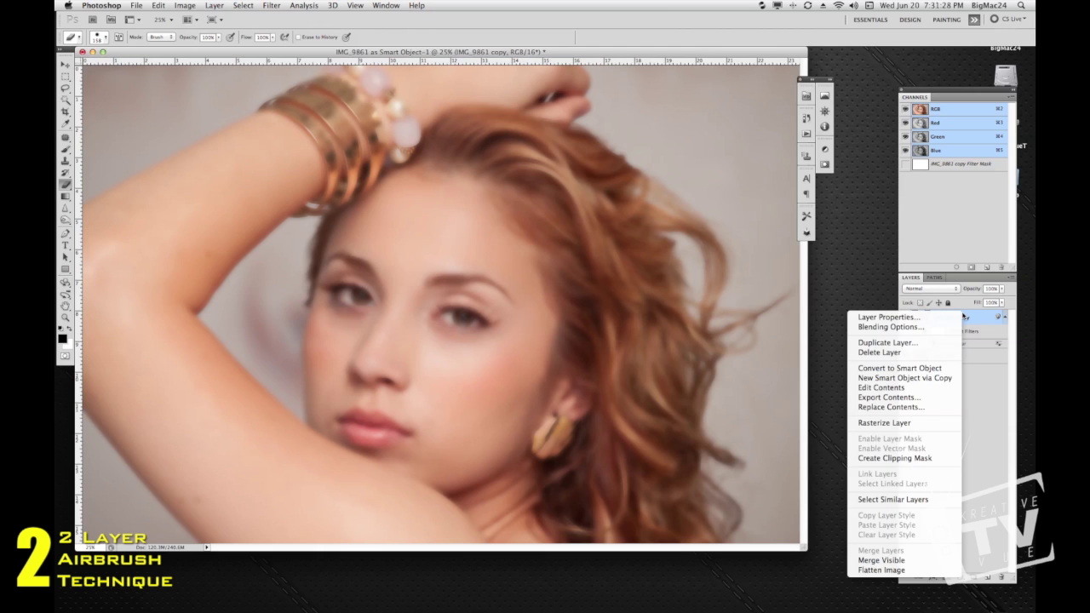
pyautogui.click(892, 424)
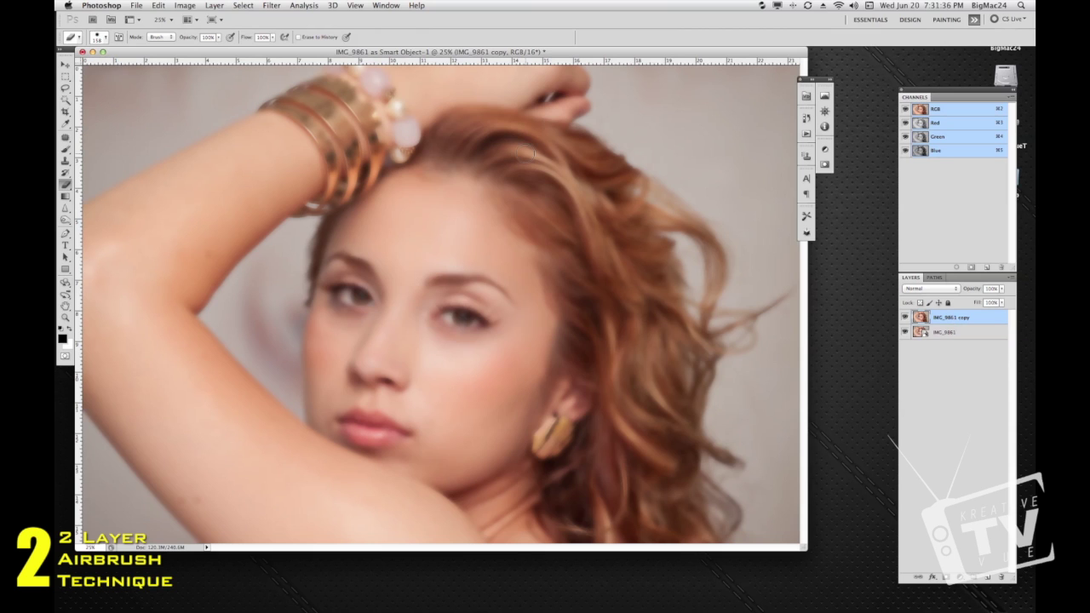
# Enlarge the eraser brush and erase the blurred copy over the hair and earring to bring back their detail
pyautogui.rightClick(552, 174)
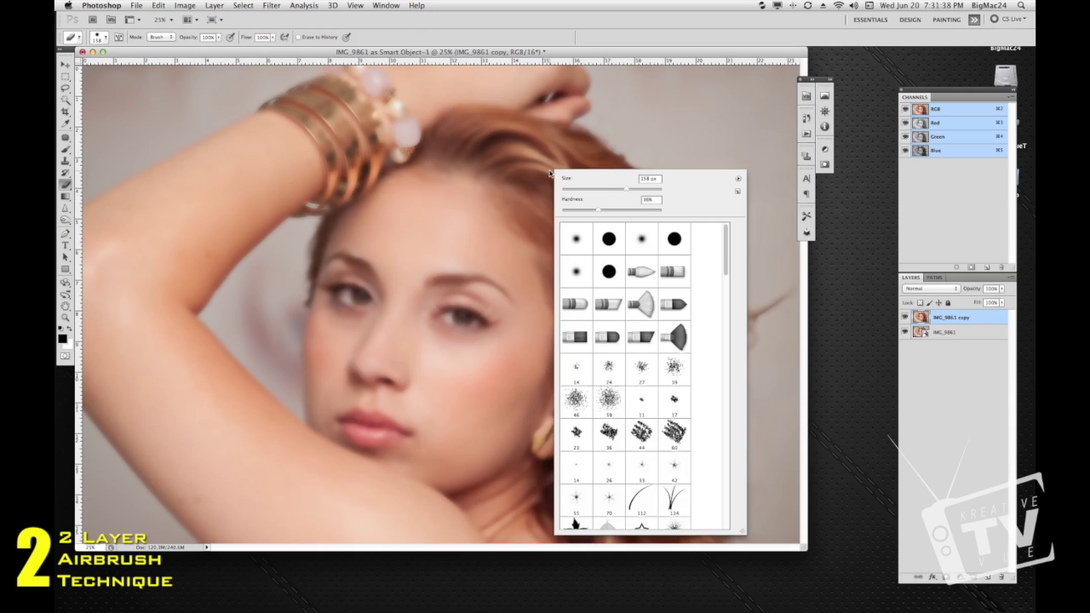
pyautogui.moveTo(626, 194)
pyautogui.mouseDown()
pyautogui.moveTo(639, 193)
pyautogui.moveTo(593, 217)
pyautogui.moveTo(625, 197)
pyautogui.mouseUp()
pyautogui.press('Return')
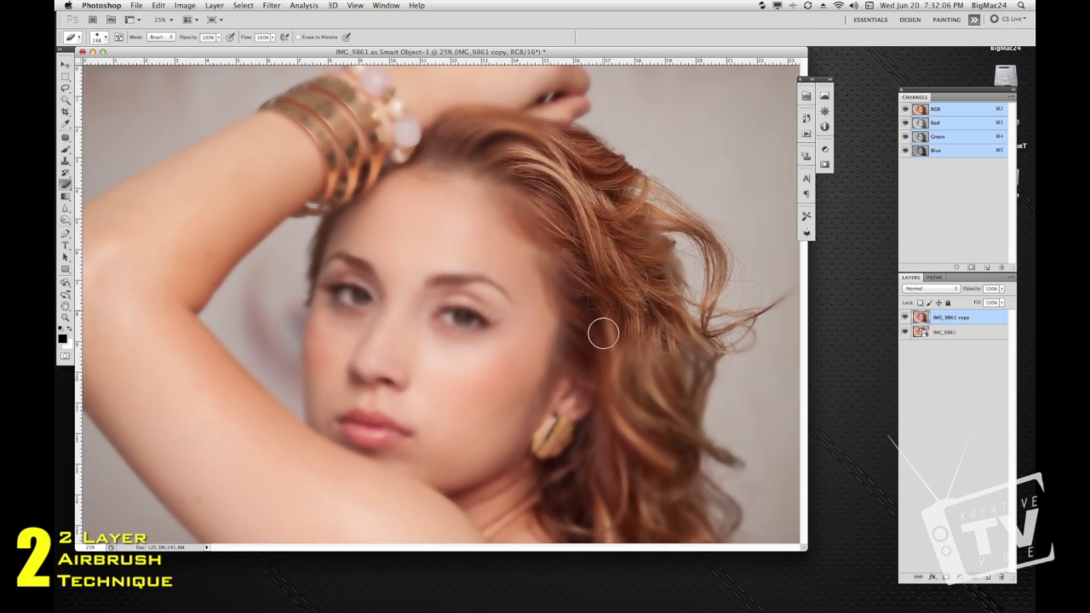
pyautogui.moveTo(565, 414)
pyautogui.mouseDown()
pyautogui.moveTo(555, 430)
pyautogui.moveTo(562, 422)
pyautogui.mouseUp()
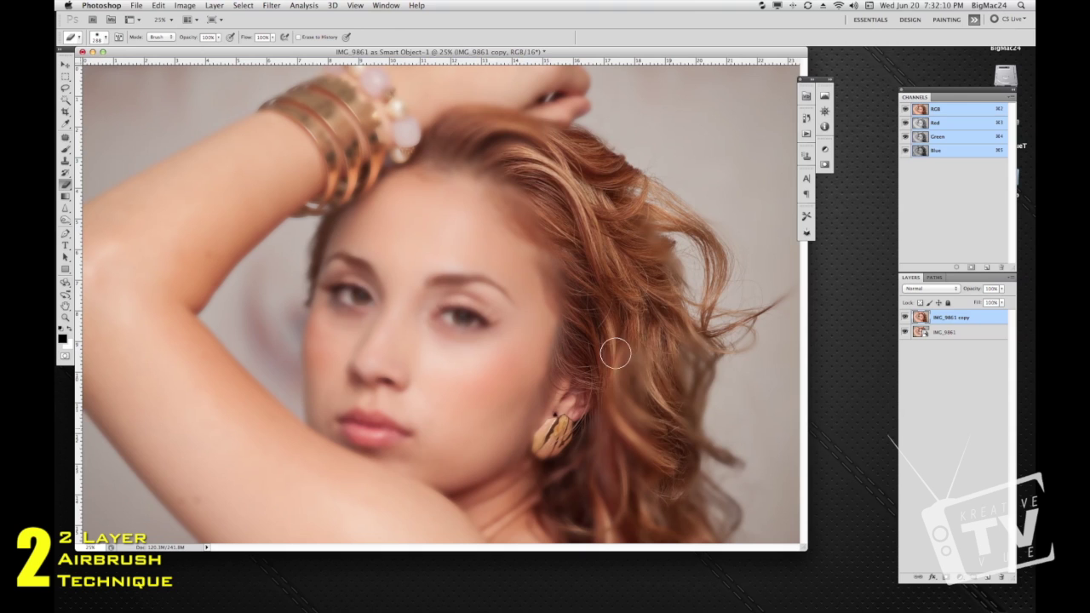
pyautogui.moveTo(584, 438)
pyautogui.mouseDown()
pyautogui.moveTo(584, 489)
pyautogui.moveTo(662, 506)
pyautogui.mouseUp()
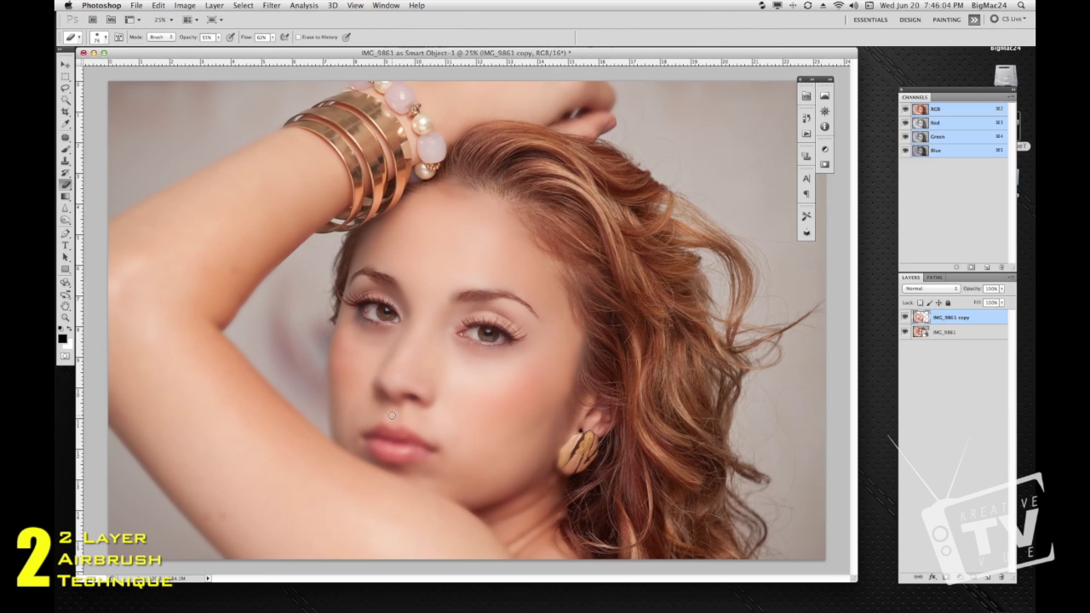
# Erase the blurred copy over the lips, undoing a stray stroke beside the corner of the mouth
pyautogui.press('super+equal')
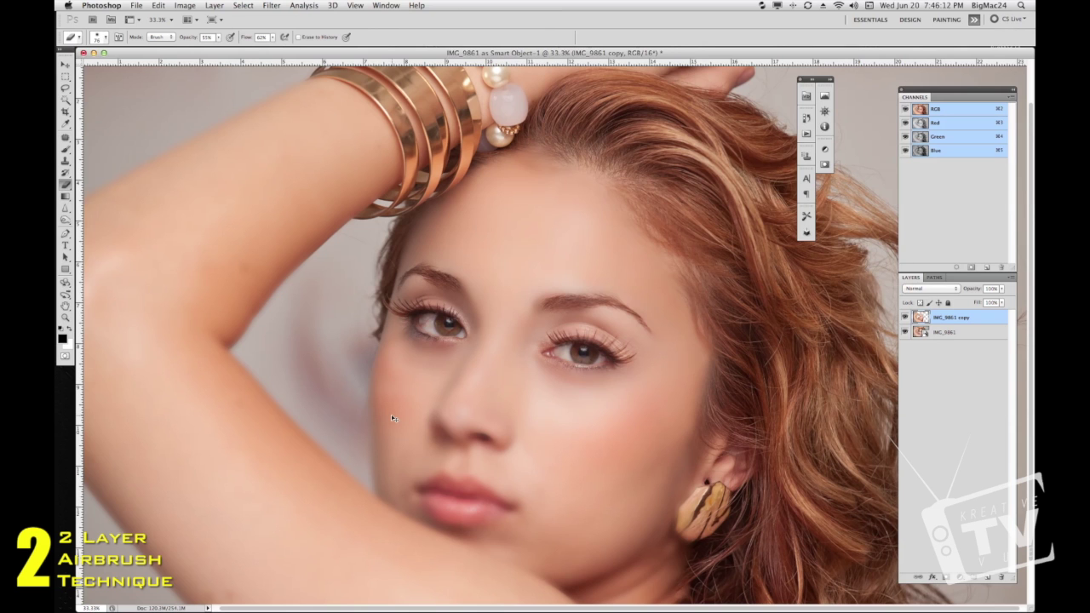
pyautogui.press('super+equal')
pyautogui.moveTo(437, 454); pyautogui.dragTo(450, 221)
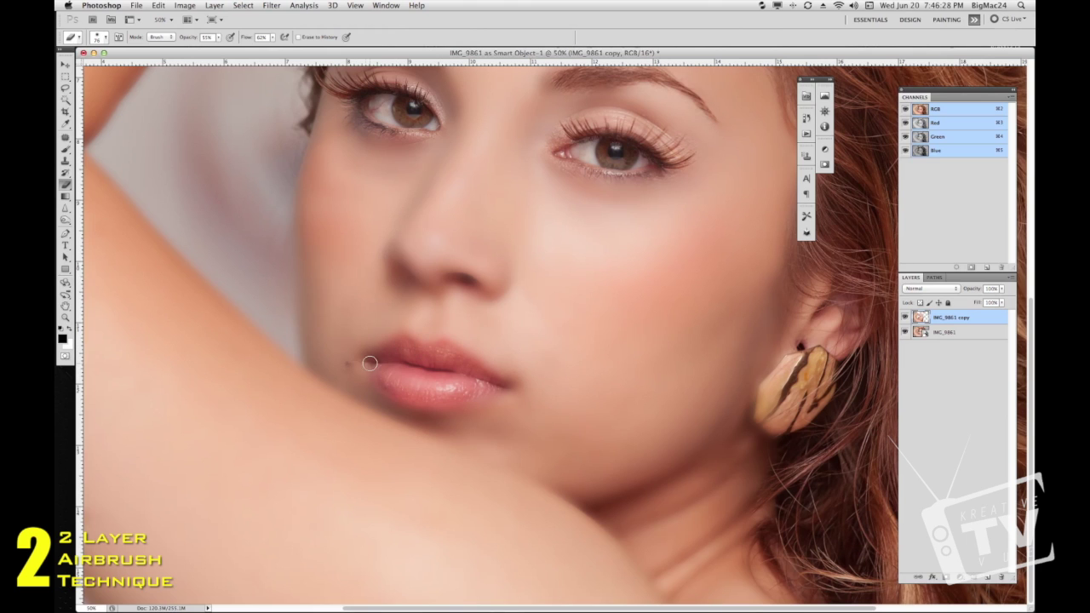
pyautogui.press('super+z')
pyautogui.moveTo(373, 361)
pyautogui.mouseDown()
pyautogui.moveTo(404, 401)
pyautogui.moveTo(477, 393)
pyautogui.moveTo(390, 375)
pyautogui.moveTo(406, 387)
pyautogui.moveTo(445, 379)
pyautogui.moveTo(377, 361)
pyautogui.mouseUp()
# Raise the Eraser's opacity and flow to 100%
pyautogui.moveTo(219, 37); pyautogui.dragTo(251, 51)
pyautogui.click(275, 37)
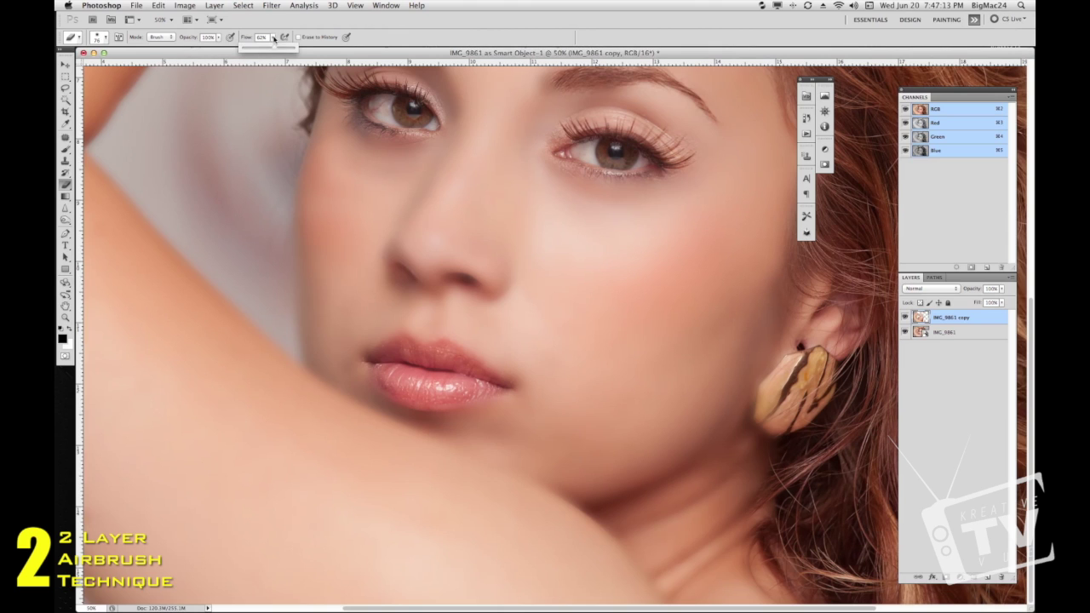
pyautogui.click(376, 315)
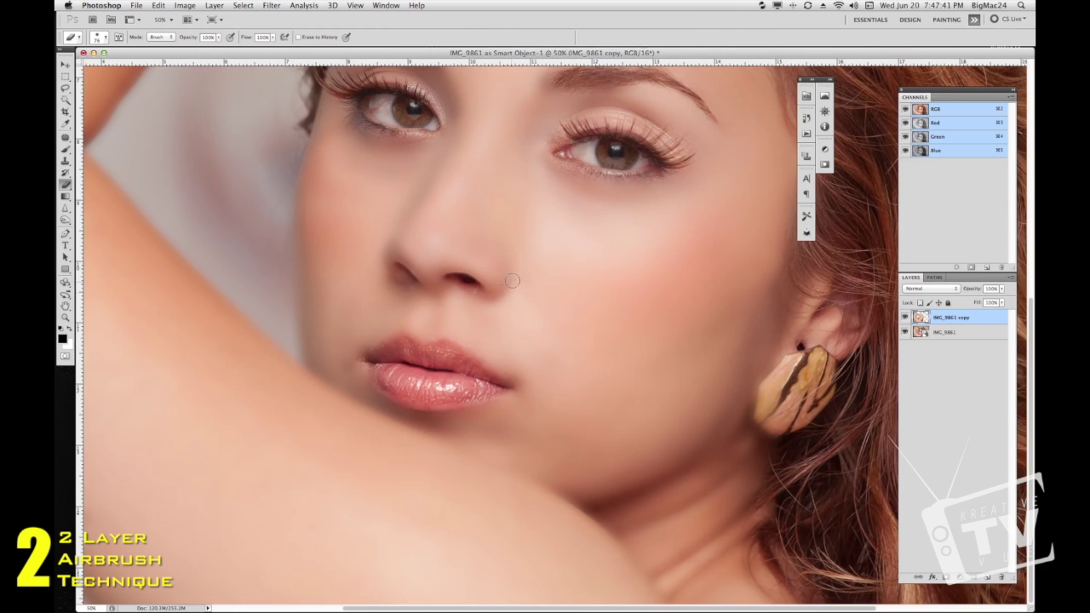
# Reduce the Eraser's opacity to 51% and its flow to 56%
pyautogui.click(218, 37)
pyautogui.moveTo(220, 48); pyautogui.dragTo(195, 47)
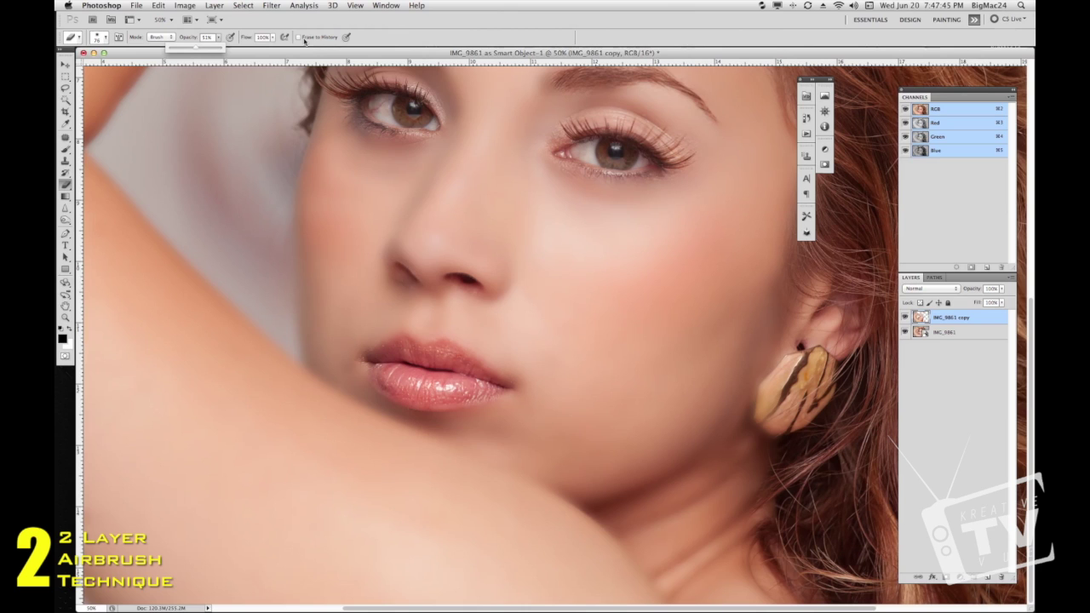
pyautogui.click(271, 39)
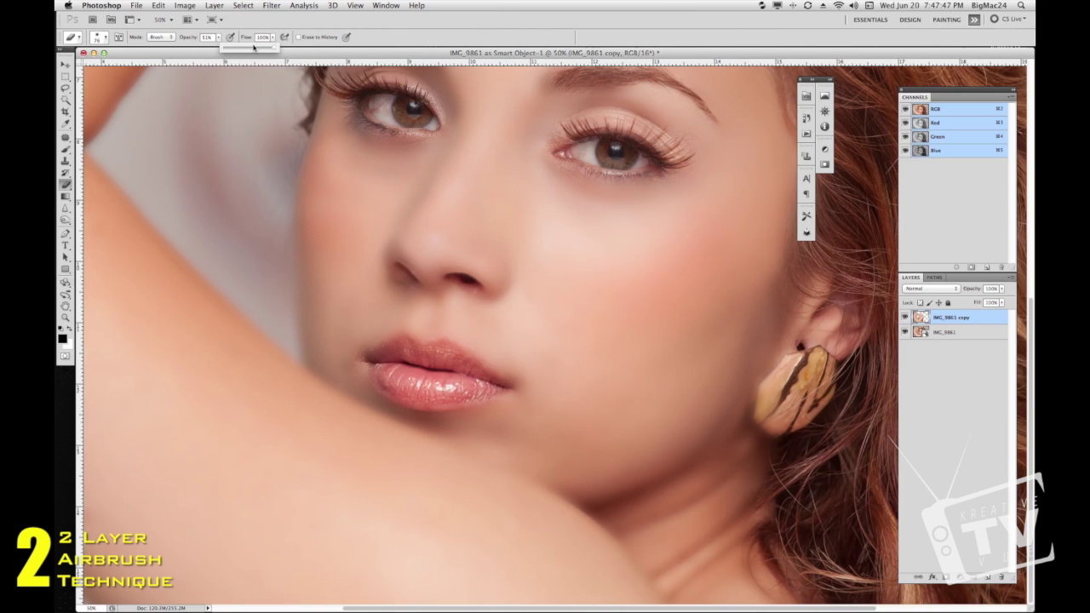
pyautogui.press('Return')
pyautogui.click(271, 38)
pyautogui.moveTo(253, 48); pyautogui.dragTo(251, 48)
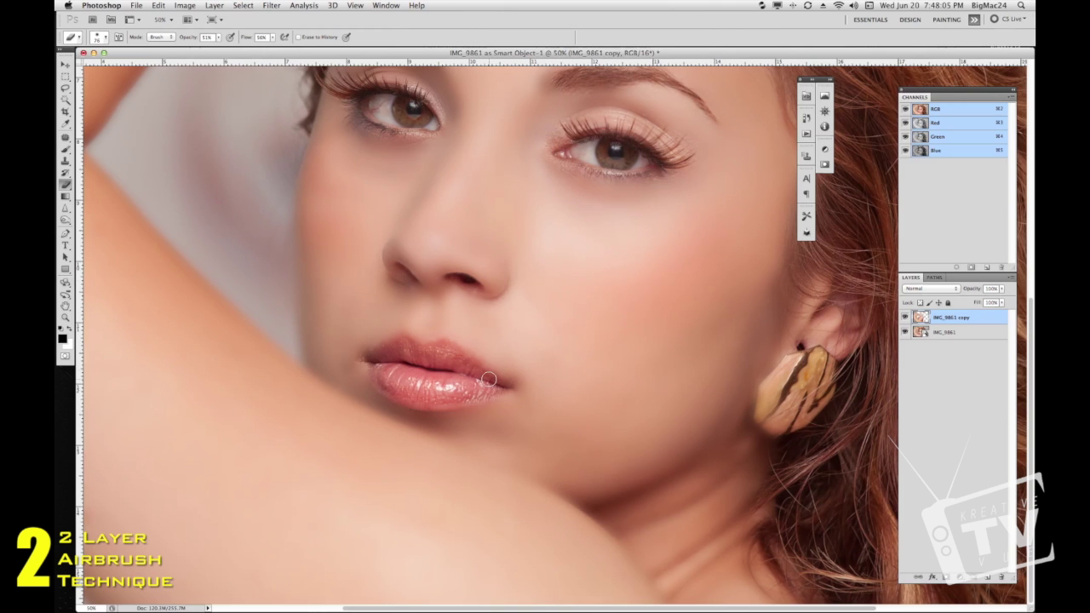
# Lightly erase the blurred copy around the facial features to recover some of their detail
pyautogui.moveTo(604, 198); pyautogui.dragTo(608, 230)
pyautogui.scroll(5, 608, 230)
pyautogui.hscroll(-2, 608, 230)
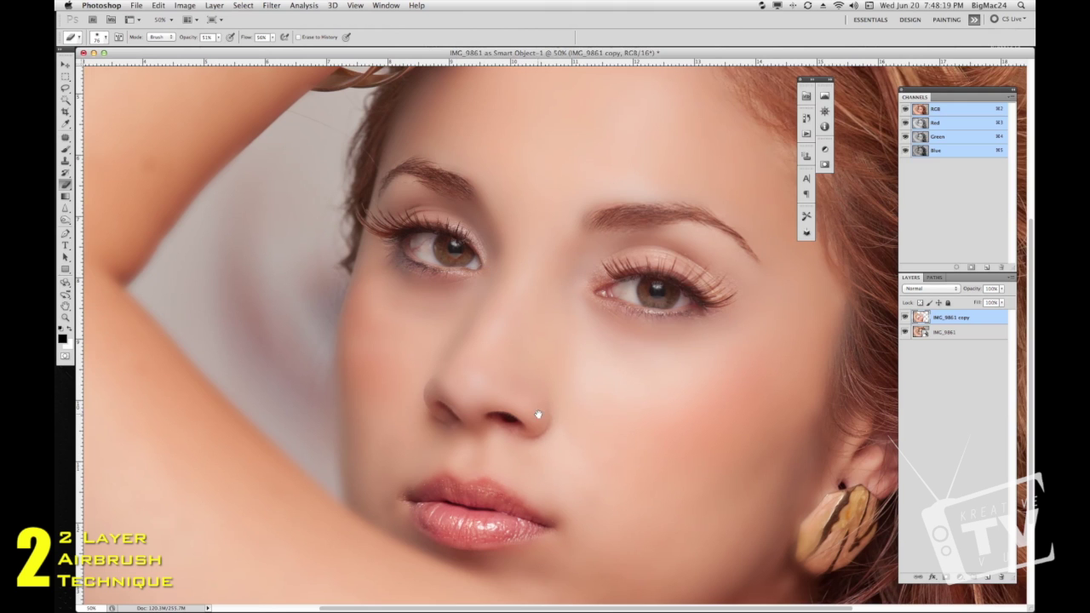
pyautogui.moveTo(536, 401); pyautogui.dragTo(541, 296)
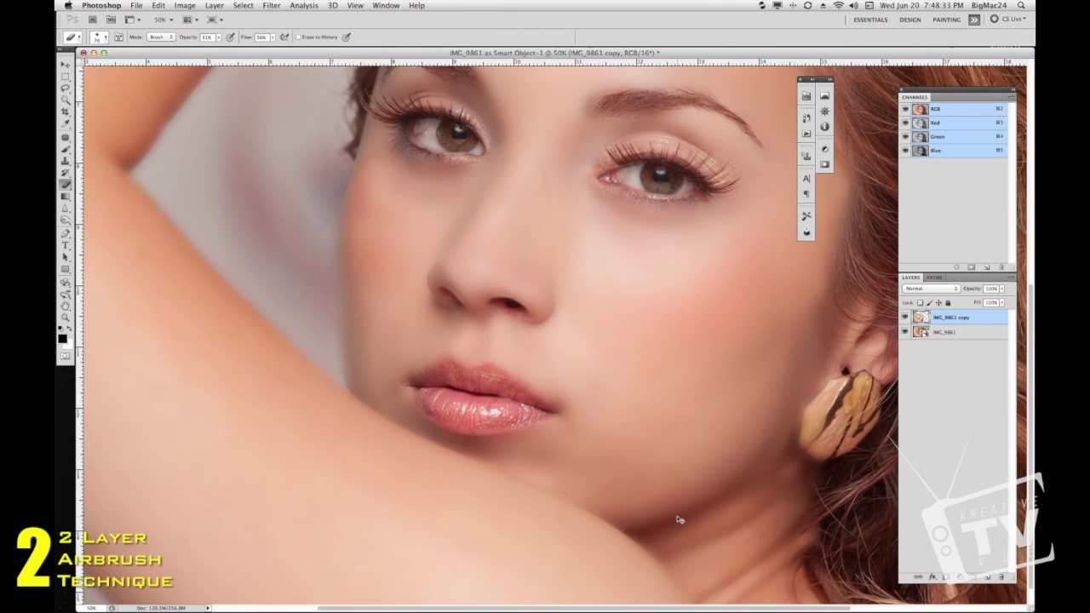
pyautogui.press('super+minus')
pyautogui.press('super+minus')
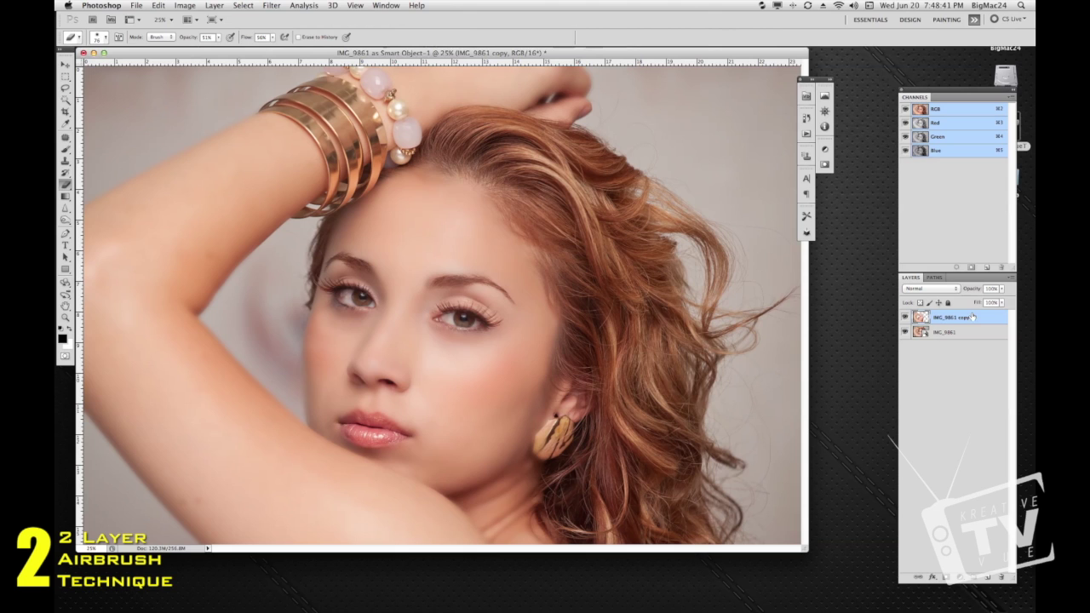
# Lower the opacity of the IMG_9861 copy layer to 66% and deselect the layers
pyautogui.click(1003, 290)
pyautogui.click(1003, 291)
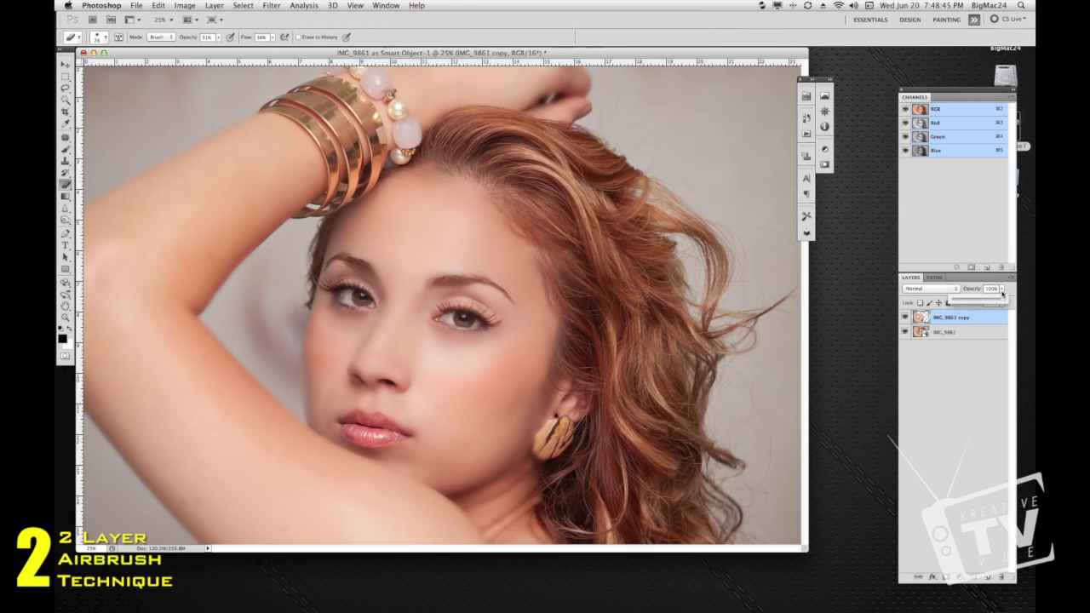
pyautogui.moveTo(1003, 300); pyautogui.dragTo(991, 299)
pyautogui.click(981, 361)
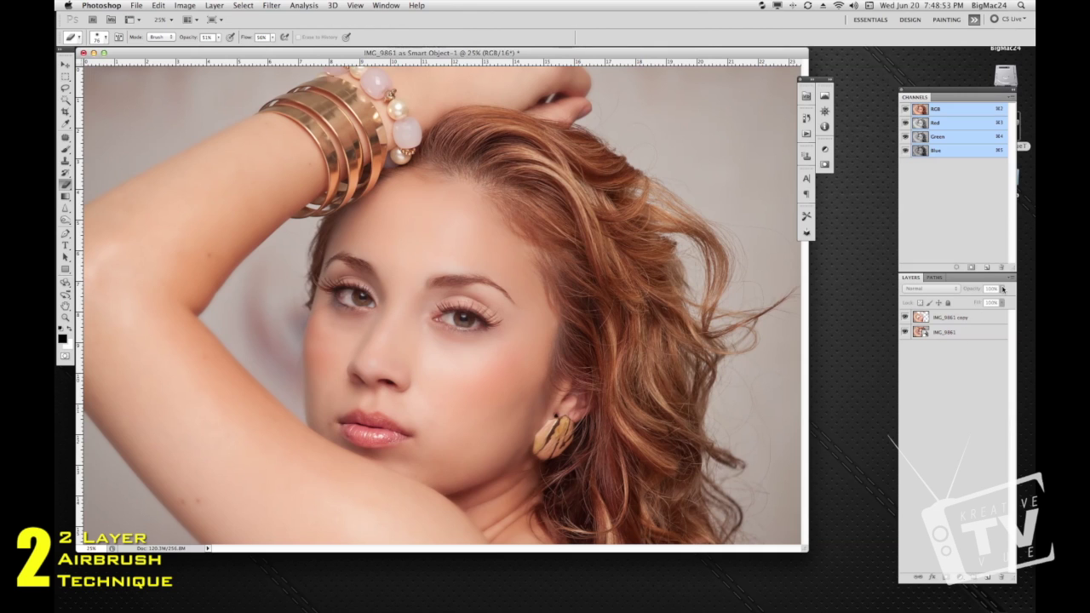
pyautogui.hotkey('alt', ']')
pyautogui.click(966, 317)
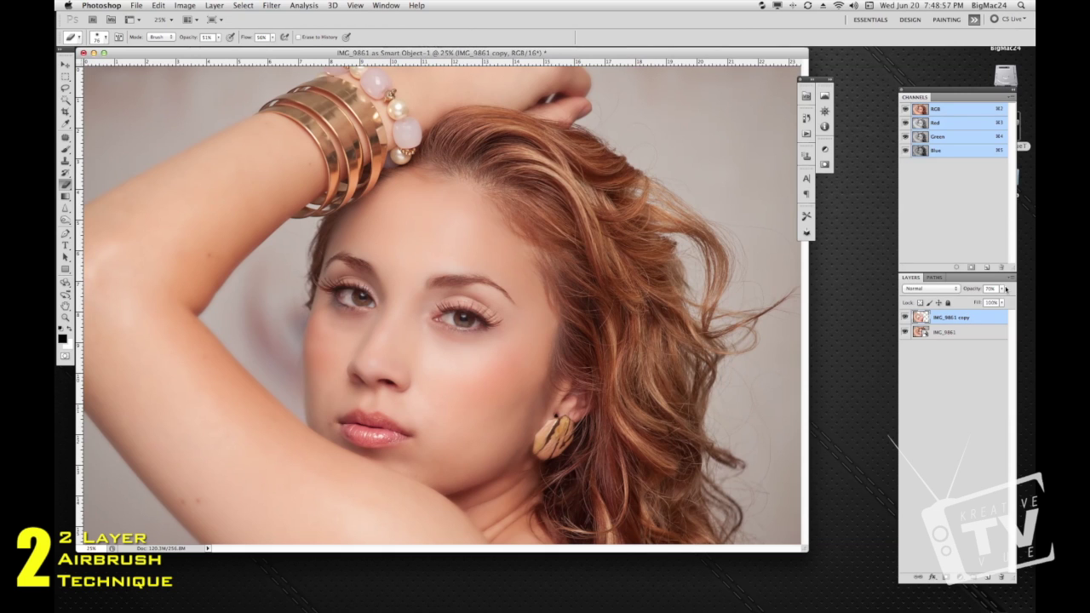
pyautogui.moveTo(1002, 290); pyautogui.dragTo(991, 304)
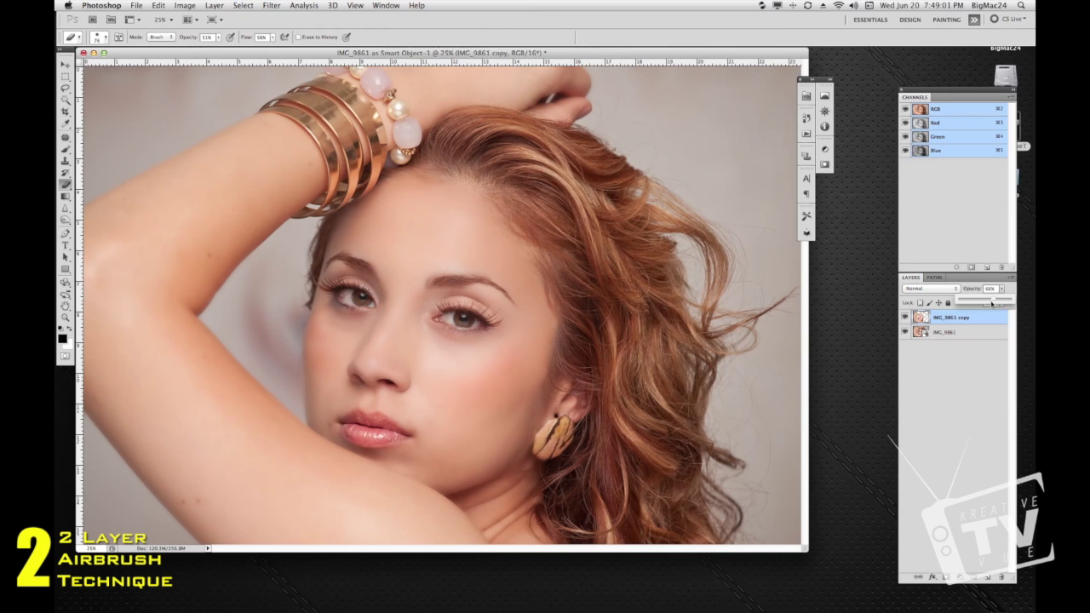
pyautogui.click(956, 369)
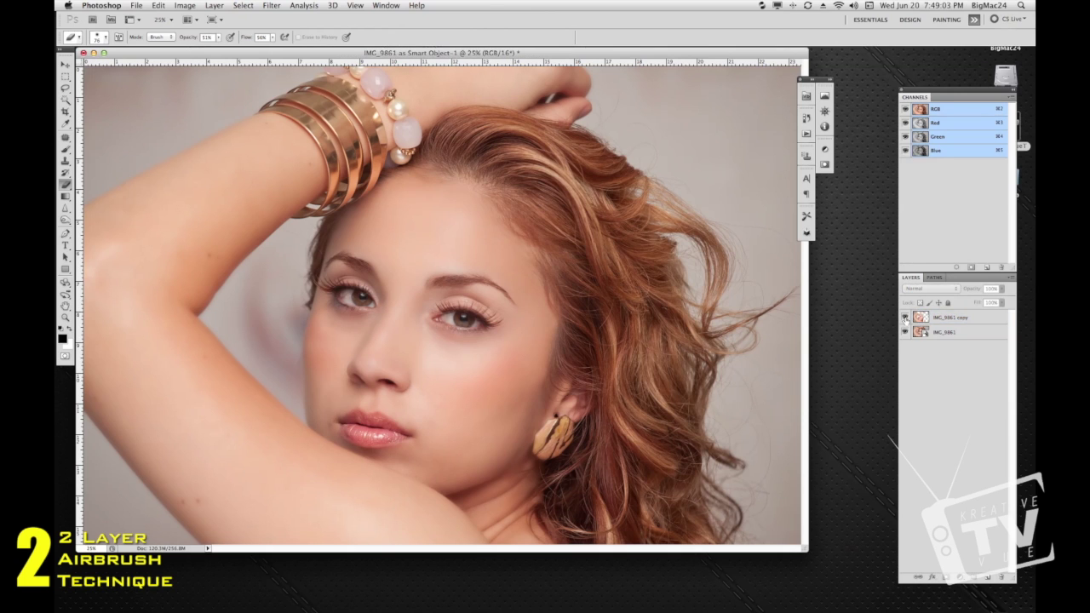
# Compare the retouched and original photo by toggling the visibility of the layers
pyautogui.click(905, 318)
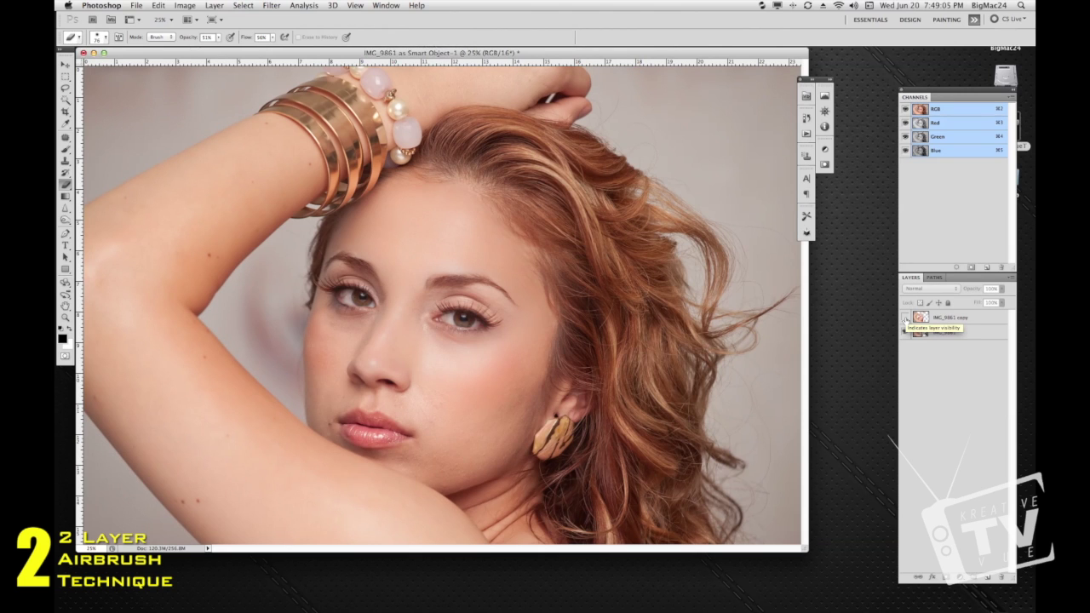
pyautogui.click(905, 318)
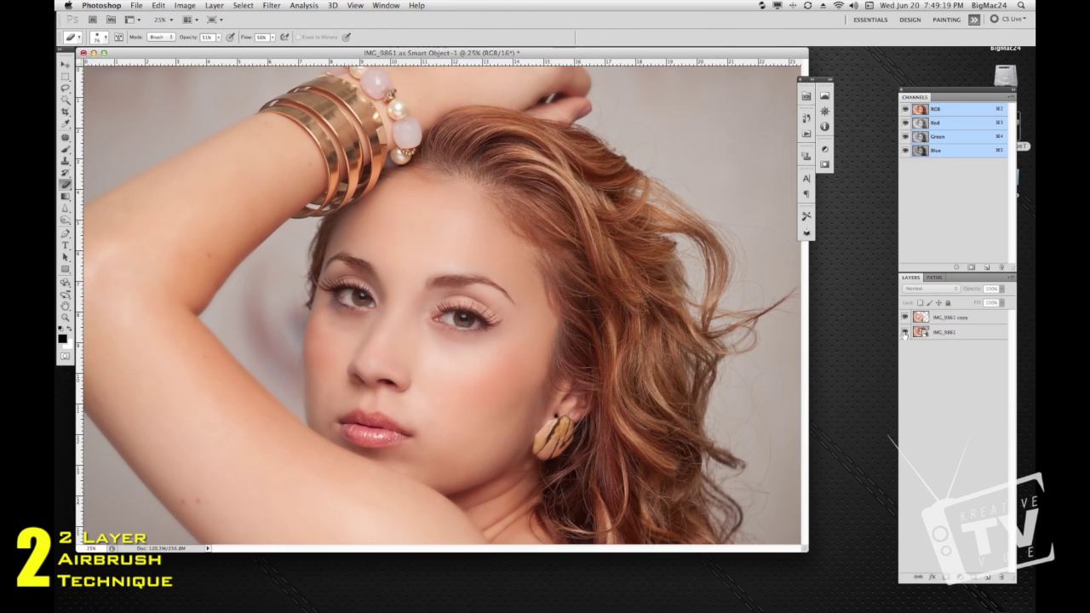
pyautogui.click(905, 333)
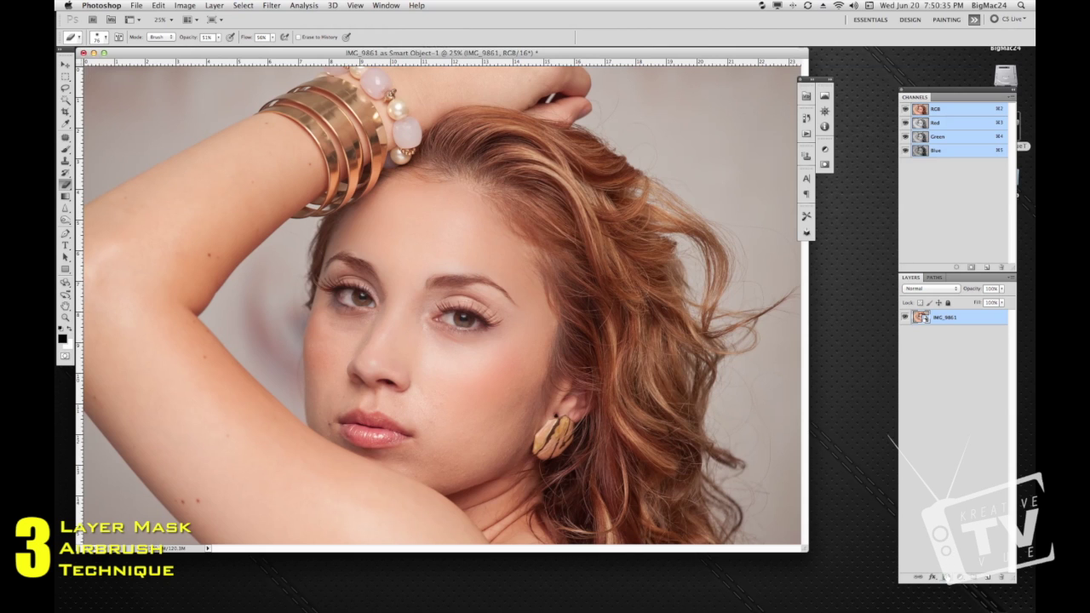
# Add a layer mask to the IMG_9861 layer and enter Quick Mask mode
pyautogui.click(947, 577)
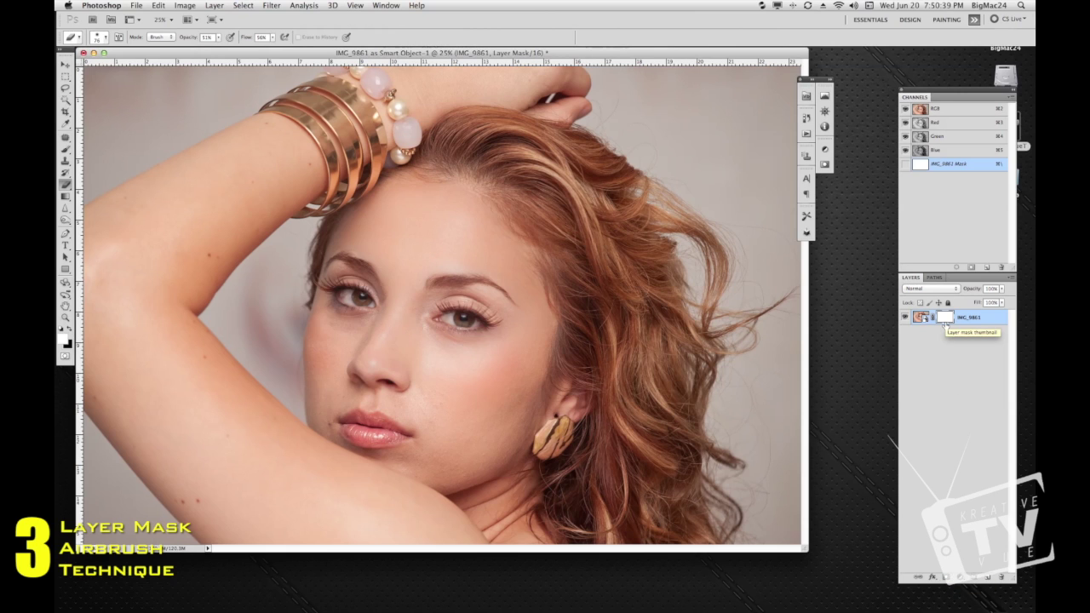
pyautogui.click(66, 357)
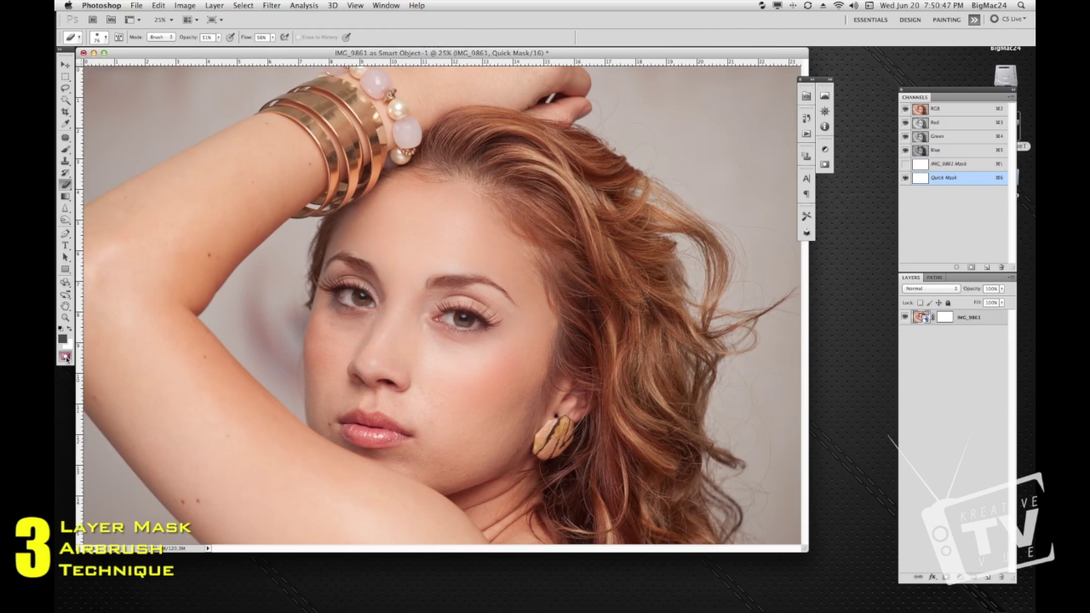
# Paint a Quick Mask over the facial skin with an enlarged soft brush, leaving out the eyes, eyebrows, nostrils and lips
pyautogui.click(66, 149)
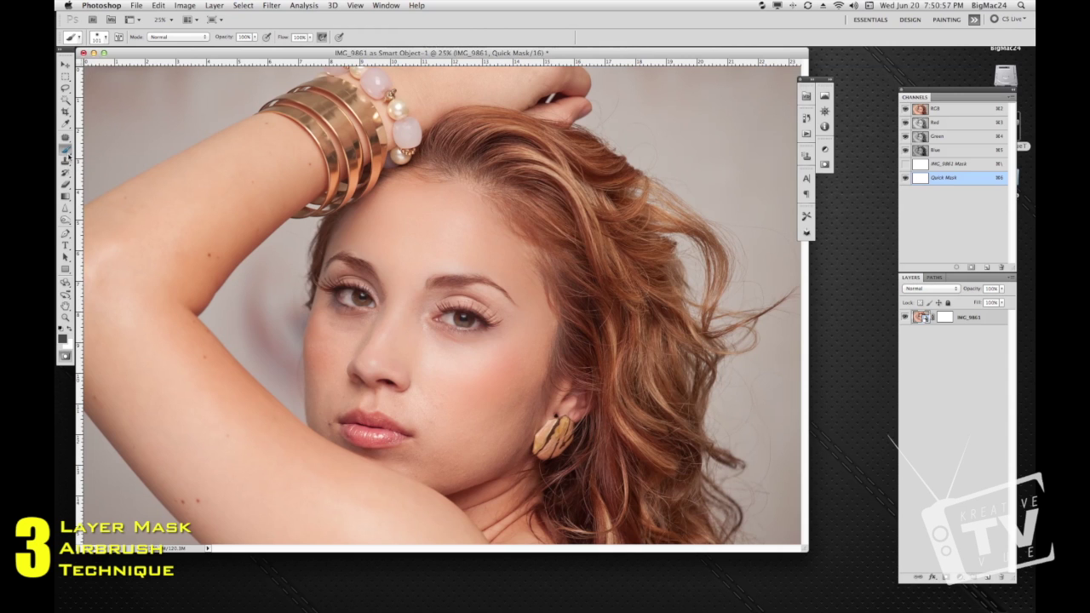
pyautogui.rightClick(414, 206)
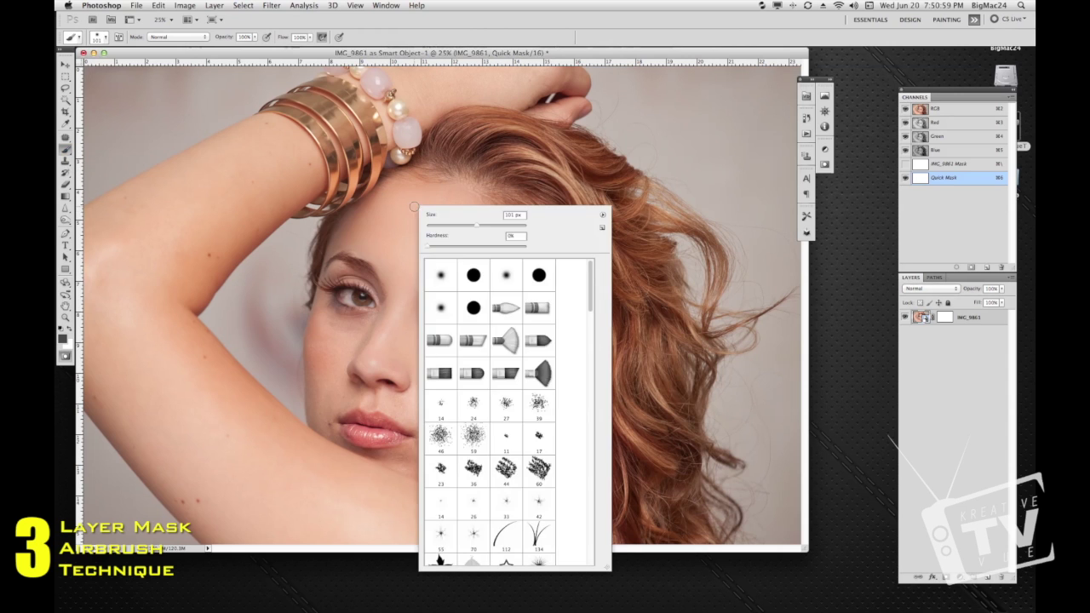
pyautogui.moveTo(486, 229); pyautogui.dragTo(508, 228)
pyautogui.moveTo(405, 225)
pyautogui.mouseDown()
pyautogui.moveTo(473, 241)
pyautogui.moveTo(421, 239)
pyautogui.moveTo(397, 329)
pyautogui.moveTo(400, 291)
pyautogui.moveTo(372, 232)
pyautogui.moveTo(355, 229)
pyautogui.moveTo(406, 212)
pyautogui.moveTo(399, 251)
pyautogui.moveTo(380, 231)
pyautogui.moveTo(434, 217)
pyautogui.moveTo(459, 238)
pyautogui.moveTo(394, 195)
pyautogui.moveTo(471, 220)
pyautogui.moveTo(486, 240)
pyautogui.moveTo(424, 262)
pyautogui.moveTo(494, 252)
pyautogui.moveTo(538, 296)
pyautogui.moveTo(527, 378)
pyautogui.moveTo(352, 337)
pyautogui.moveTo(469, 361)
pyautogui.moveTo(511, 350)
pyautogui.moveTo(496, 380)
pyautogui.moveTo(442, 385)
pyautogui.moveTo(429, 406)
pyautogui.moveTo(471, 436)
pyautogui.moveTo(486, 420)
pyautogui.moveTo(456, 417)
pyautogui.moveTo(490, 388)
pyautogui.moveTo(502, 429)
pyautogui.moveTo(516, 400)
pyautogui.moveTo(454, 468)
pyautogui.moveTo(489, 442)
pyautogui.moveTo(420, 466)
pyautogui.moveTo(450, 419)
pyautogui.mouseUp()
pyautogui.moveTo(407, 361)
pyautogui.mouseDown()
pyautogui.moveTo(341, 346)
pyautogui.moveTo(326, 402)
pyautogui.moveTo(317, 339)
pyautogui.moveTo(390, 341)
pyautogui.moveTo(432, 449)
pyautogui.mouseUp()
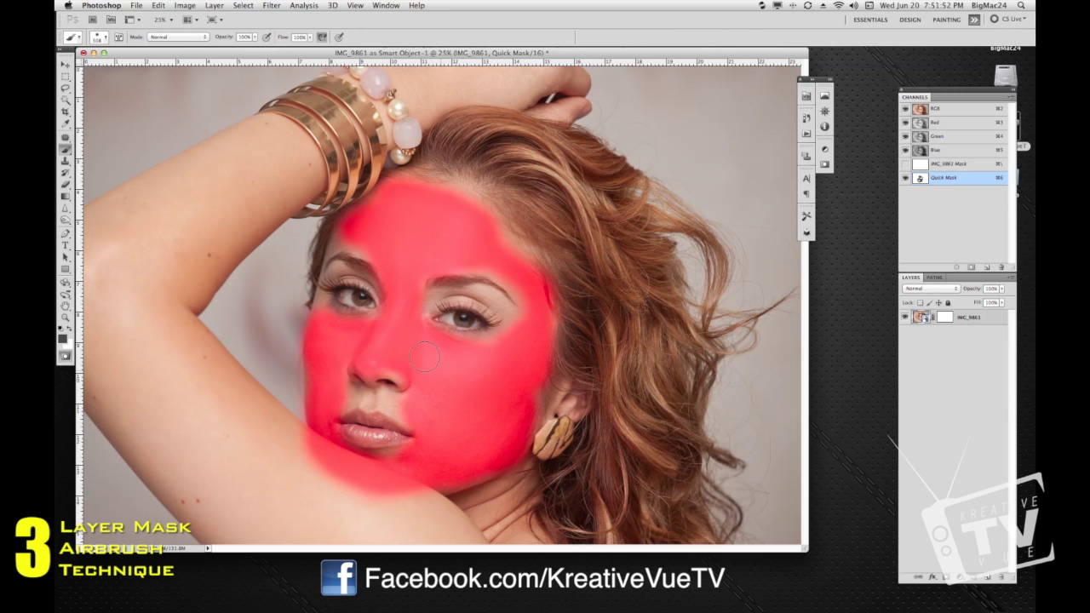
pyautogui.moveTo(365, 232); pyautogui.dragTo(341, 238)
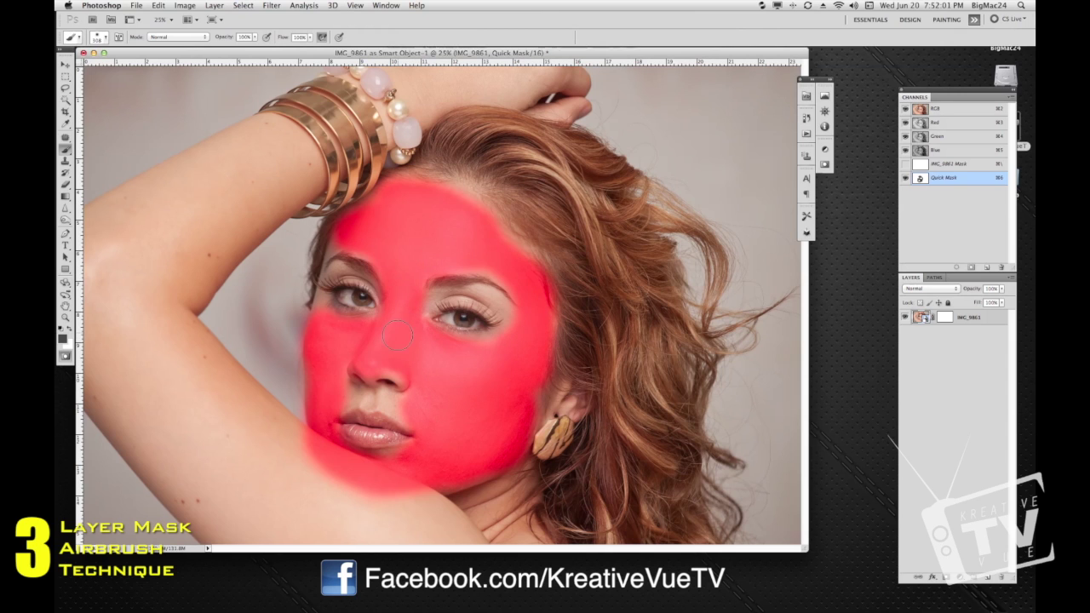
# Exit Quick Mask mode and invert the selection so that it covers the painted skin
pyautogui.click(66, 357)
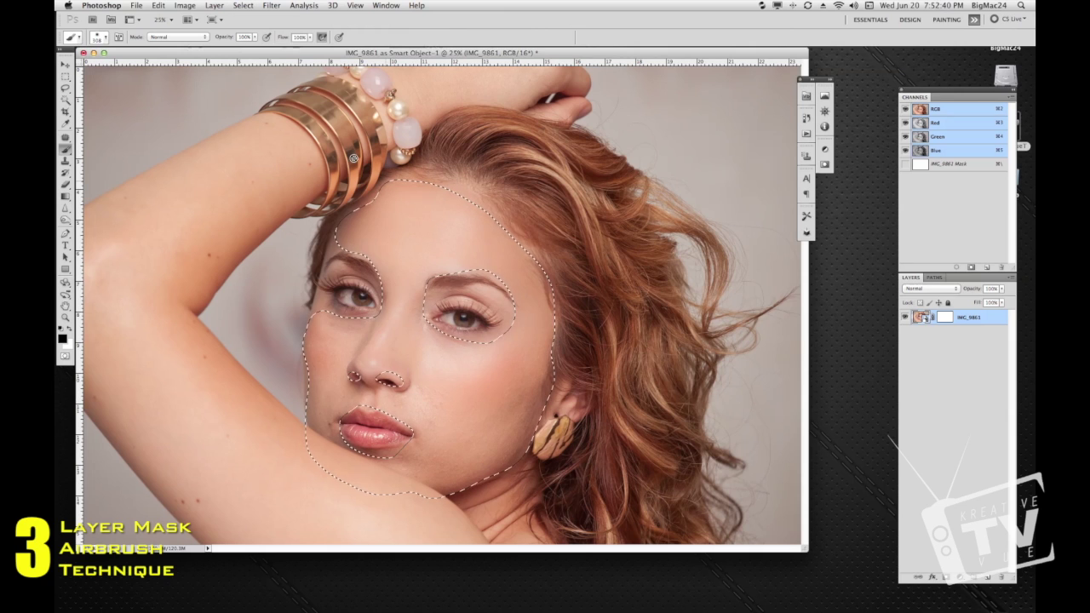
pyautogui.click(243, 5)
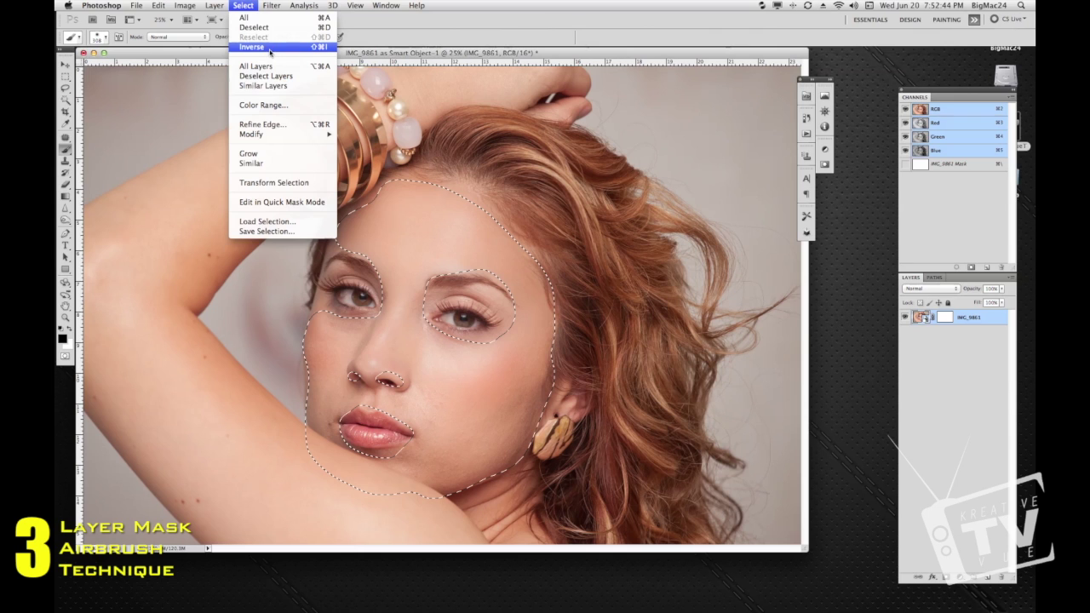
pyautogui.click(300, 51)
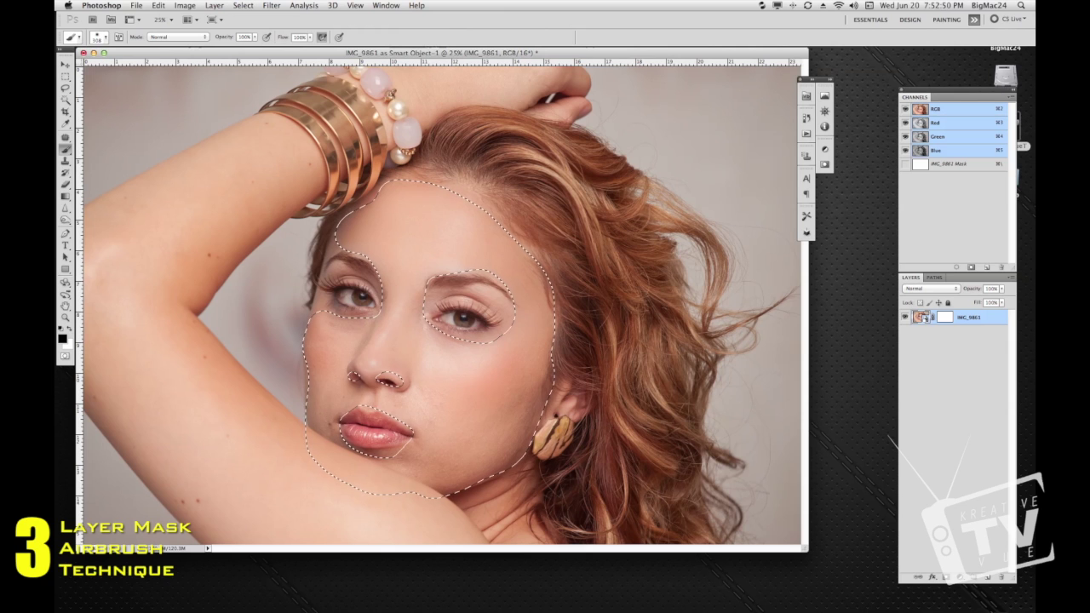
# Apply a Surface Blur to the selected facial skin with a radius of about 28 pixels and a threshold of 88 levels
pyautogui.click(271, 5)
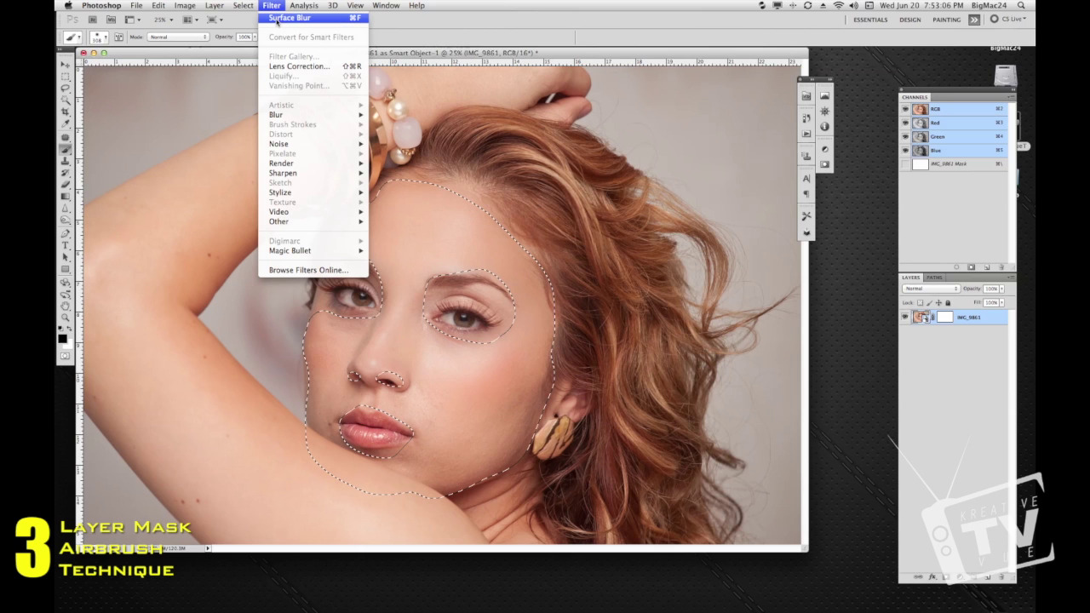
pyautogui.click(277, 18)
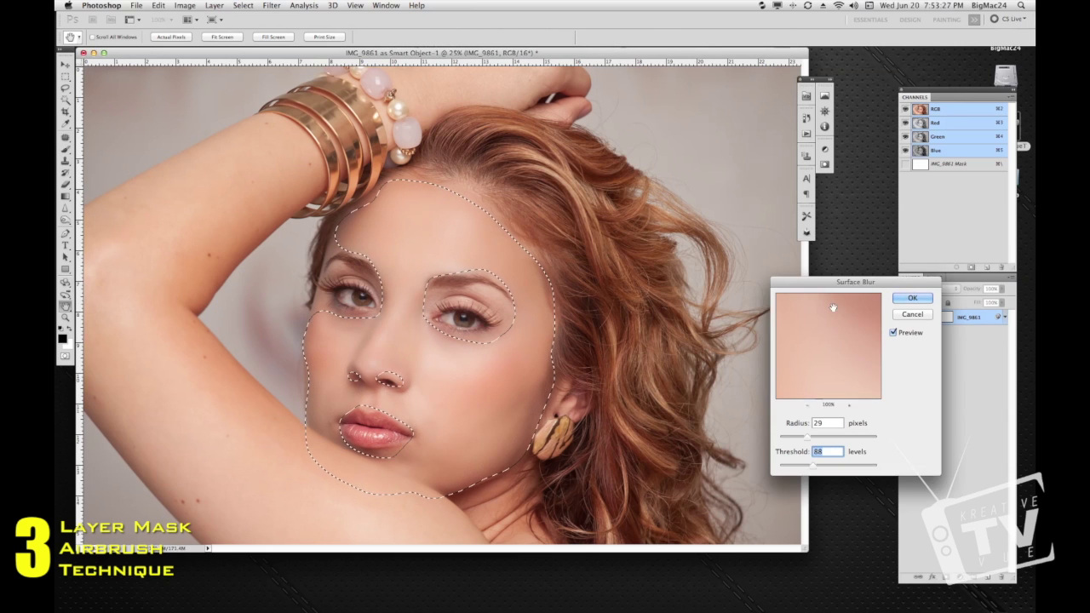
pyautogui.moveTo(835, 287); pyautogui.dragTo(798, 208)
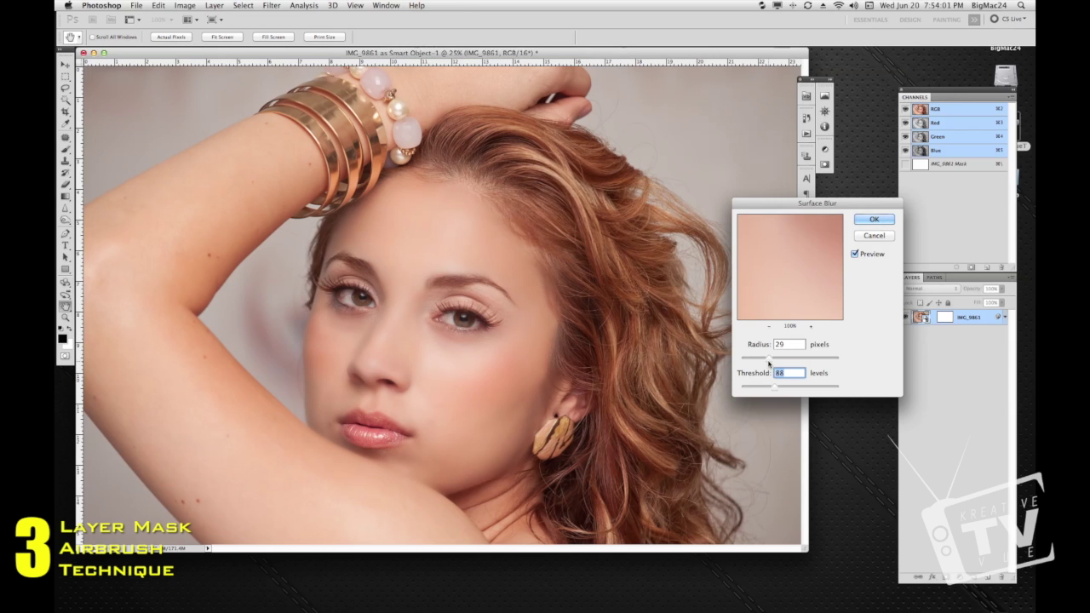
pyautogui.moveTo(770, 362); pyautogui.dragTo(764, 362)
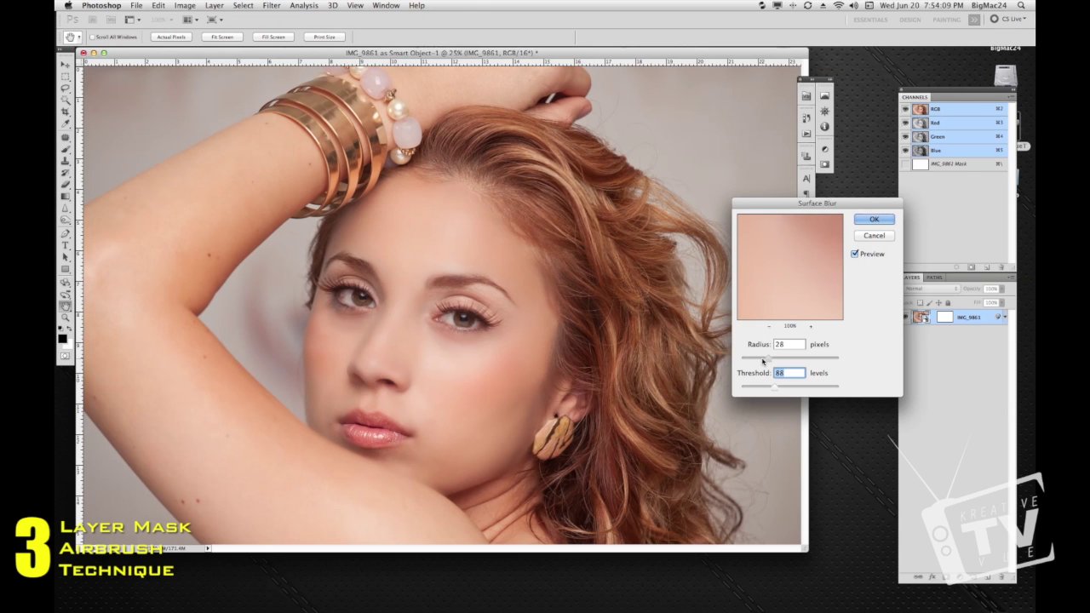
pyautogui.click(762, 358)
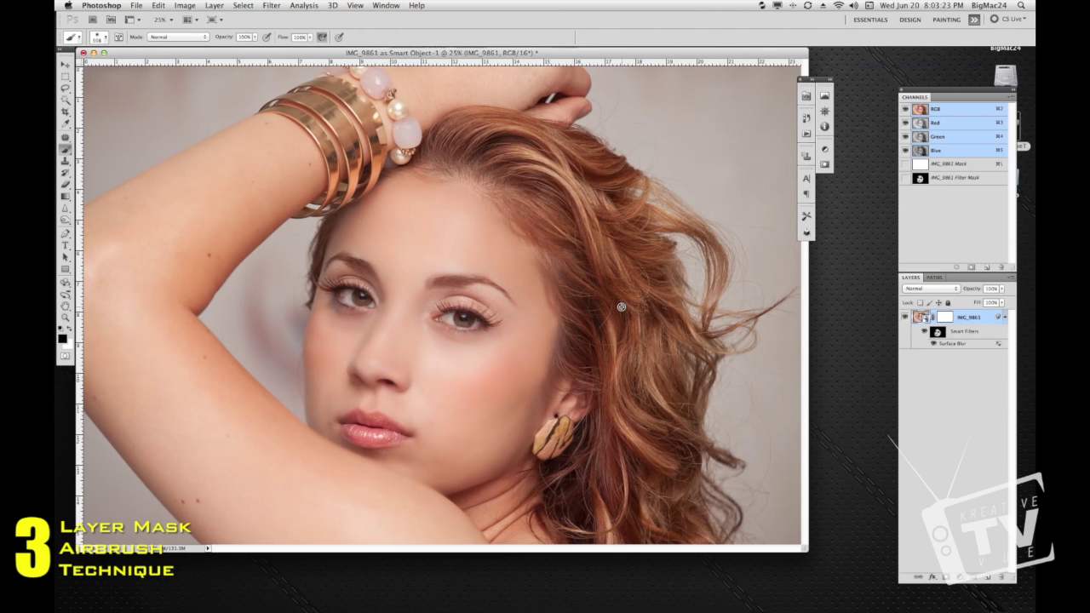
# Compare the skin with and without the Surface Blur smart filter by toggling its visibility, and deselect the layer to inspect the face closely
pyautogui.click(66, 65)
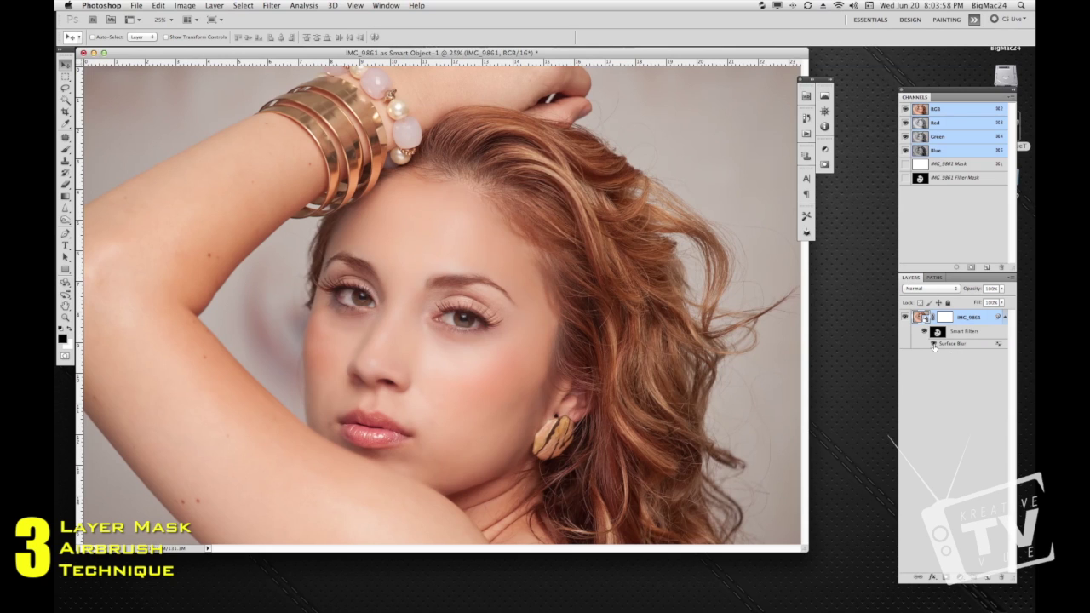
pyautogui.click(933, 344)
pyautogui.click(933, 344)
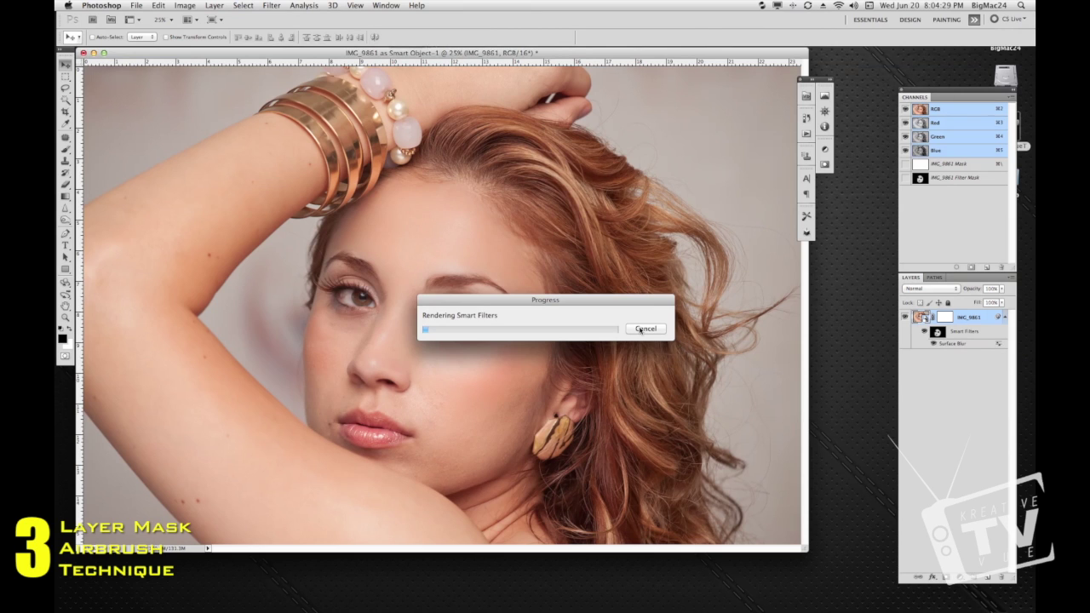
pyautogui.click(644, 329)
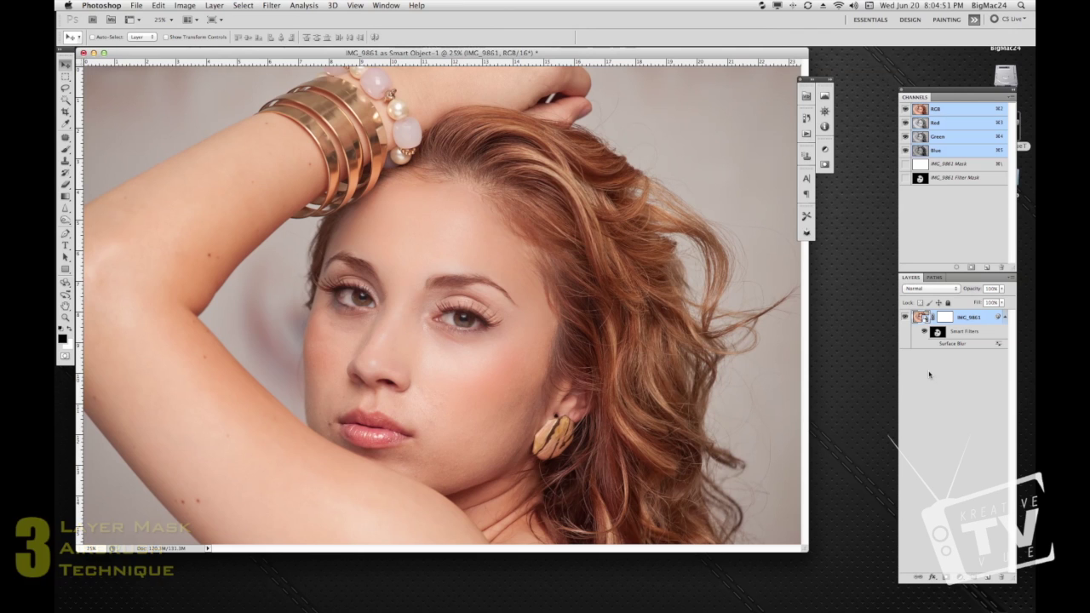
pyautogui.click(938, 373)
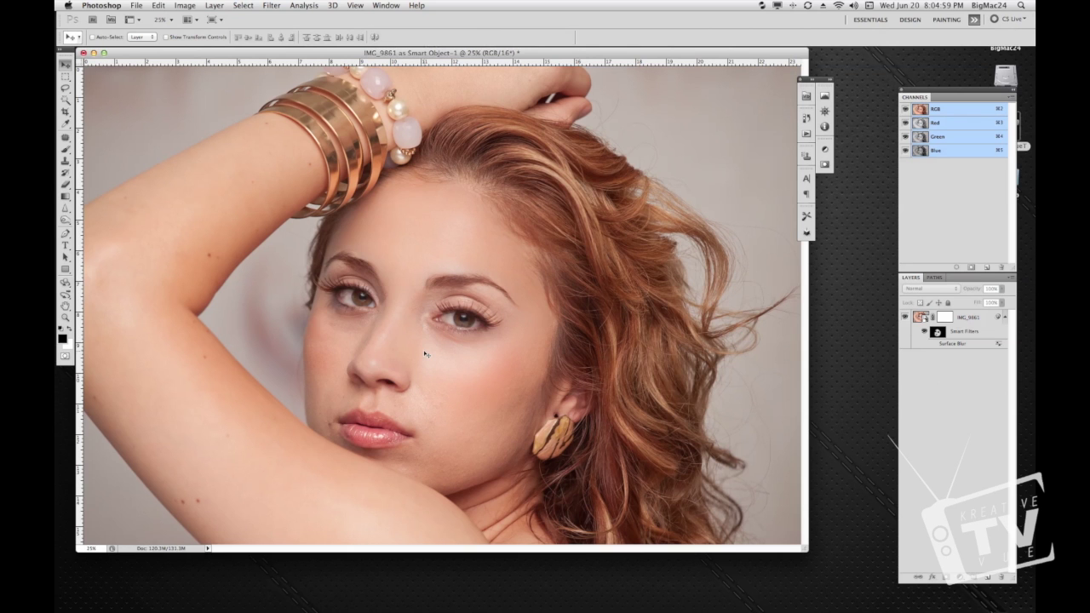
pyautogui.press('super+equal')
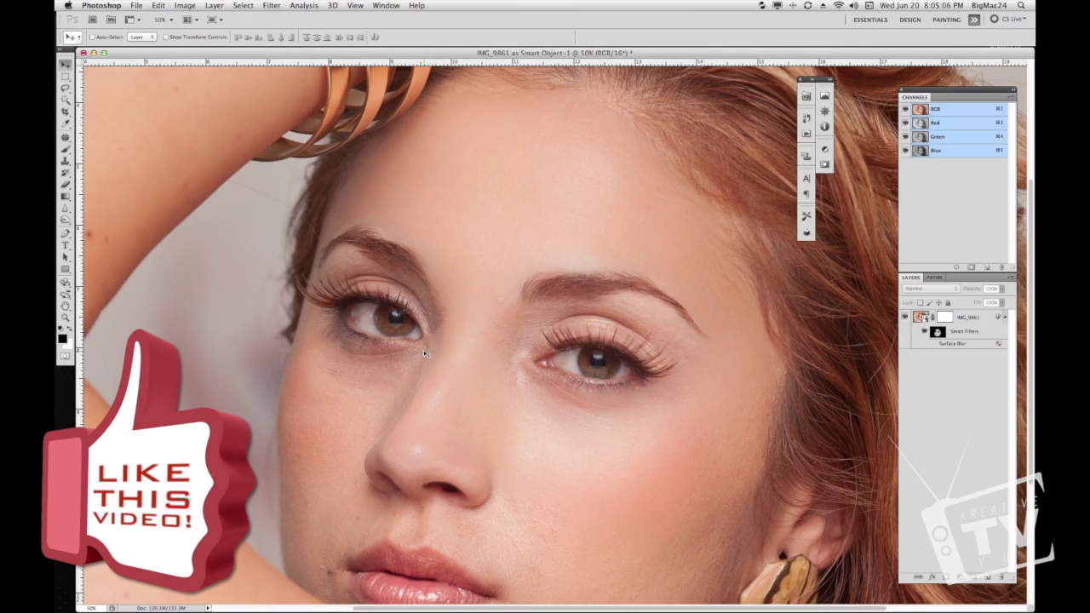